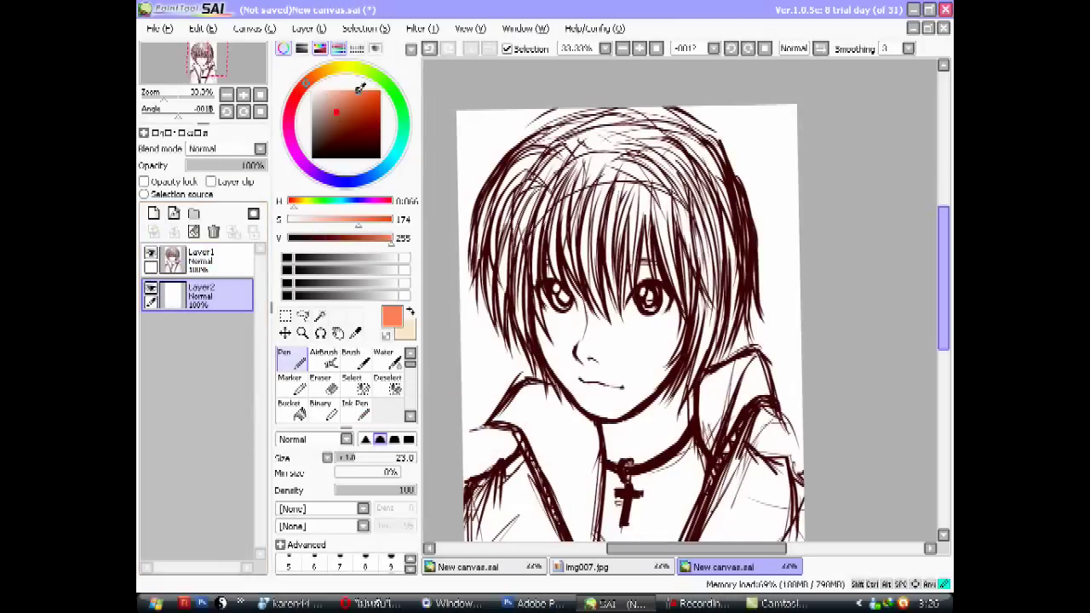
# Pick a reddish-brown and paint it over the hair top, fringe strands and sides on Layer2.
pyautogui.moveTo(403, 131); pyautogui.dragTo(404, 136)
pyautogui.moveTo(374, 95)
pyautogui.mouseDown()
pyautogui.moveTo(344, 133)
pyautogui.moveTo(344, 115)
pyautogui.mouseUp()
pyautogui.moveTo(524, 255)
pyautogui.mouseDown()
pyautogui.moveTo(570, 161)
pyautogui.moveTo(553, 230)
pyautogui.moveTo(664, 154)
pyautogui.moveTo(724, 336)
pyautogui.moveTo(724, 287)
pyautogui.moveTo(700, 297)
pyautogui.moveTo(634, 271)
pyautogui.mouseUp()
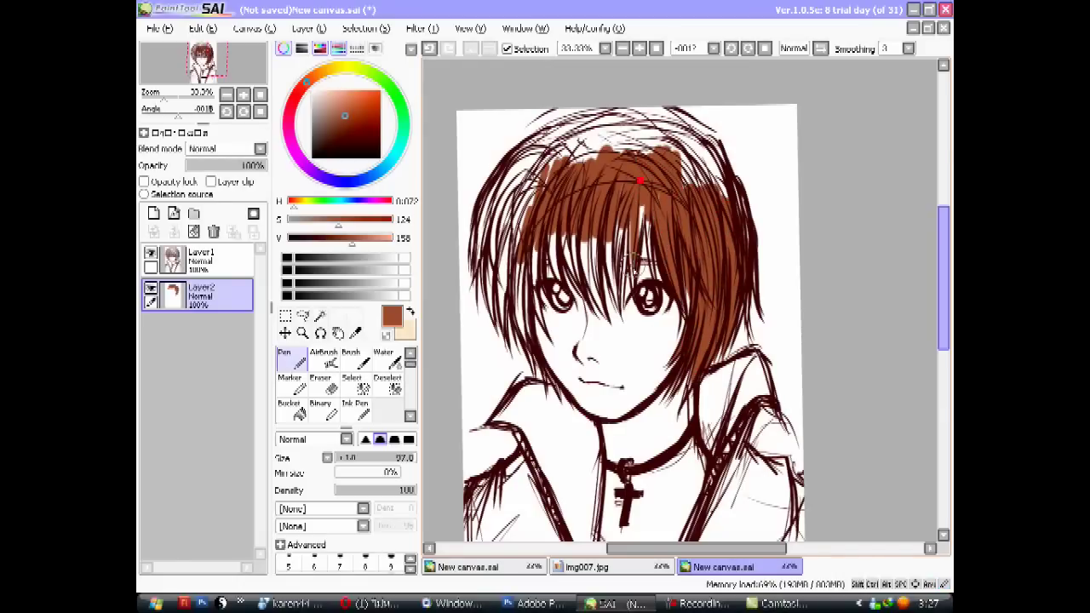
pyautogui.moveTo(653, 202); pyautogui.dragTo(610, 219)
pyautogui.moveTo(610, 271)
pyautogui.mouseDown()
pyautogui.moveTo(596, 255)
pyautogui.moveTo(588, 281)
pyautogui.moveTo(565, 292)
pyautogui.moveTo(572, 247)
pyautogui.mouseUp()
pyautogui.moveTo(617, 181)
pyautogui.mouseDown()
pyautogui.moveTo(724, 170)
pyautogui.moveTo(531, 178)
pyautogui.moveTo(485, 247)
pyautogui.moveTo(492, 234)
pyautogui.moveTo(528, 281)
pyautogui.moveTo(554, 136)
pyautogui.moveTo(625, 149)
pyautogui.moveTo(658, 132)
pyautogui.mouseUp()
pyautogui.moveTo(526, 254); pyautogui.dragTo(523, 248)
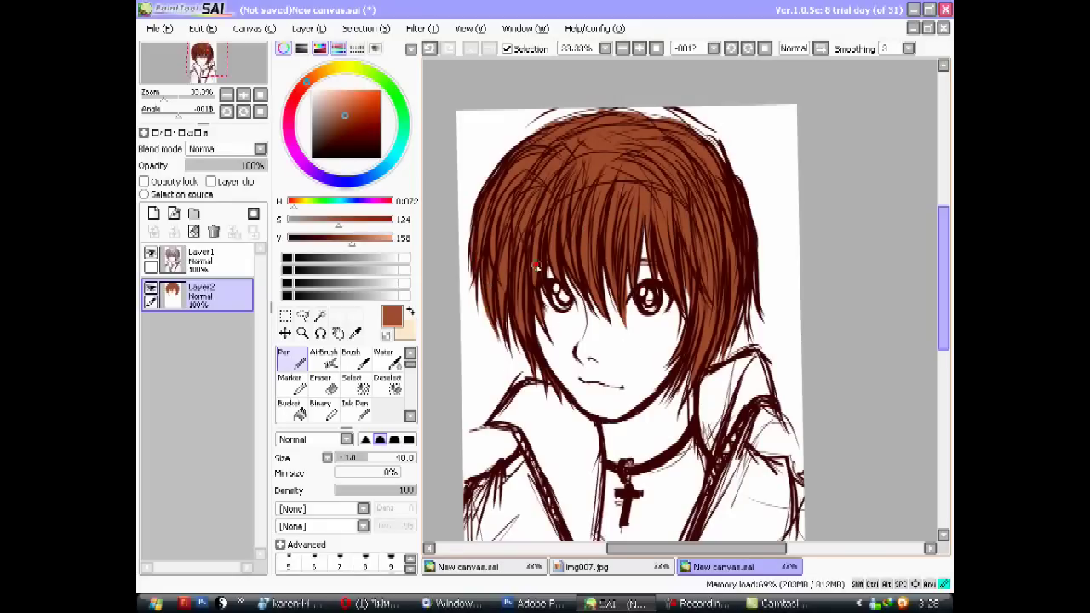
pyautogui.moveTo(685, 302); pyautogui.dragTo(652, 336)
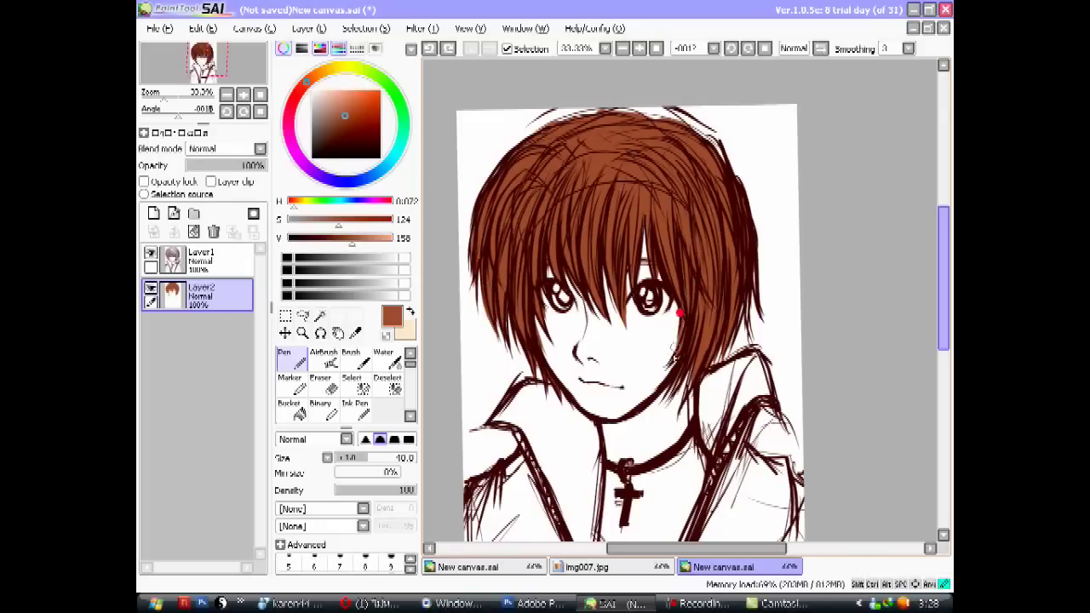
# Zoom in, darken the hair edge near the jaw, and swap to the peach skin colour.
pyautogui.scroll(2, 487, 368)
pyautogui.scroll(1, 487, 368)
pyautogui.moveTo(708, 368); pyautogui.dragTo(683, 402)
pyautogui.moveTo(709, 368); pyautogui.dragTo(688, 400)
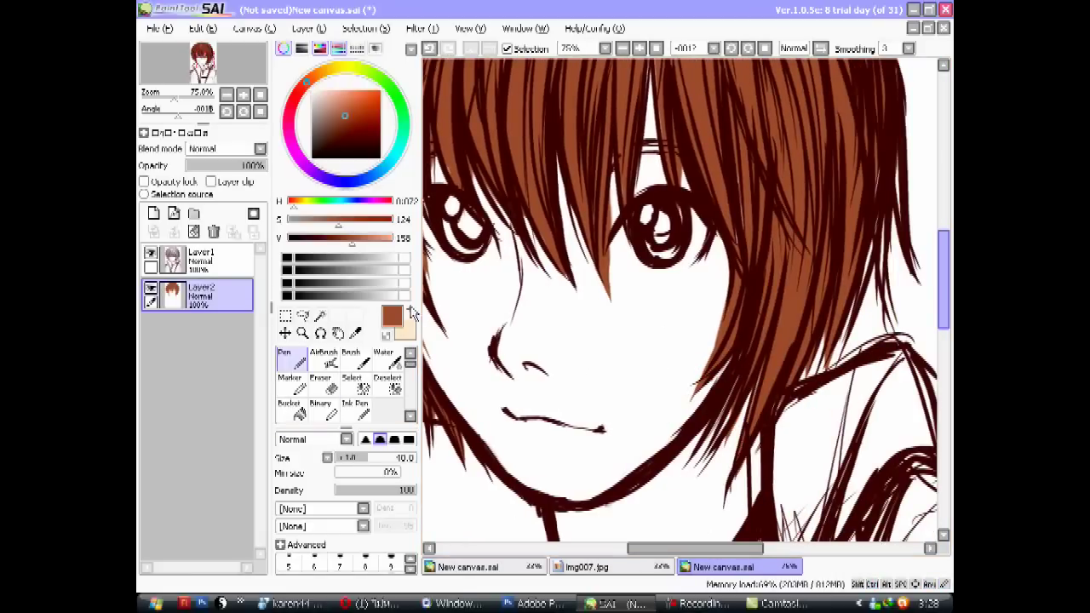
pyautogui.press('x')
pyautogui.moveTo(528, 349)
pyautogui.mouseDown()
pyautogui.moveTo(616, 370)
pyautogui.moveTo(584, 465)
pyautogui.moveTo(516, 426)
pyautogui.moveTo(445, 353)
pyautogui.moveTo(698, 364)
pyautogui.mouseUp()
pyautogui.hotkey('ctrl', 'z')
# On a new layer above the hair, paint peach skin over the left cheek, mouth and chin.
pyautogui.click(153, 213)
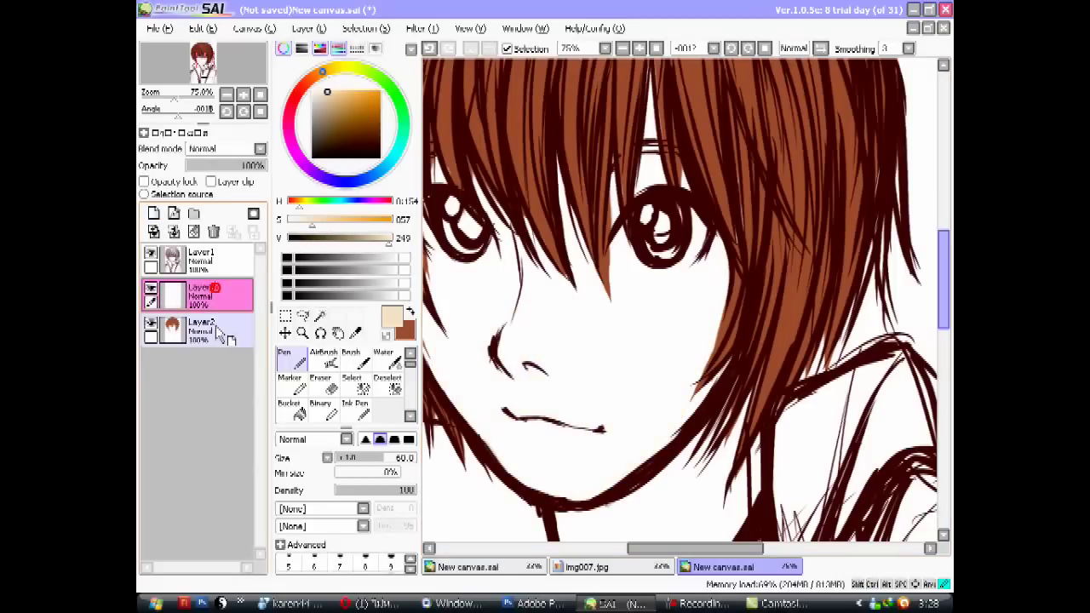
pyautogui.moveTo(630, 315)
pyautogui.mouseDown()
pyautogui.moveTo(639, 408)
pyautogui.moveTo(696, 342)
pyautogui.mouseUp()
pyautogui.hotkey('ctrl', 'z')
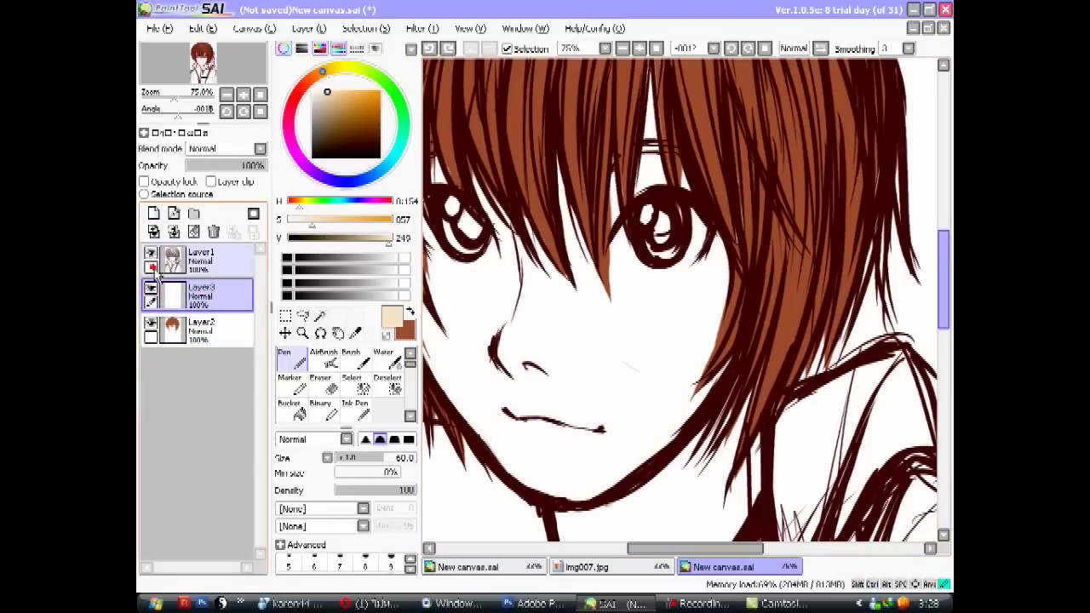
pyautogui.moveTo(490, 320)
pyautogui.mouseDown()
pyautogui.moveTo(540, 352)
pyautogui.moveTo(590, 487)
pyautogui.moveTo(577, 452)
pyautogui.moveTo(450, 377)
pyautogui.moveTo(550, 316)
pyautogui.moveTo(509, 251)
pyautogui.mouseUp()
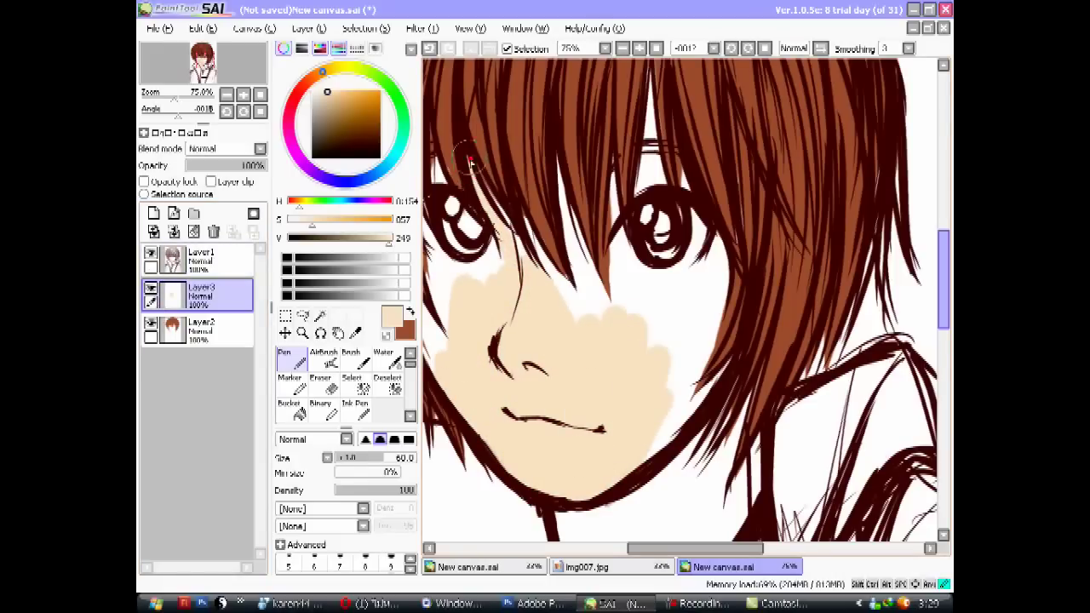
pyautogui.hscroll(-2, 511, 274)
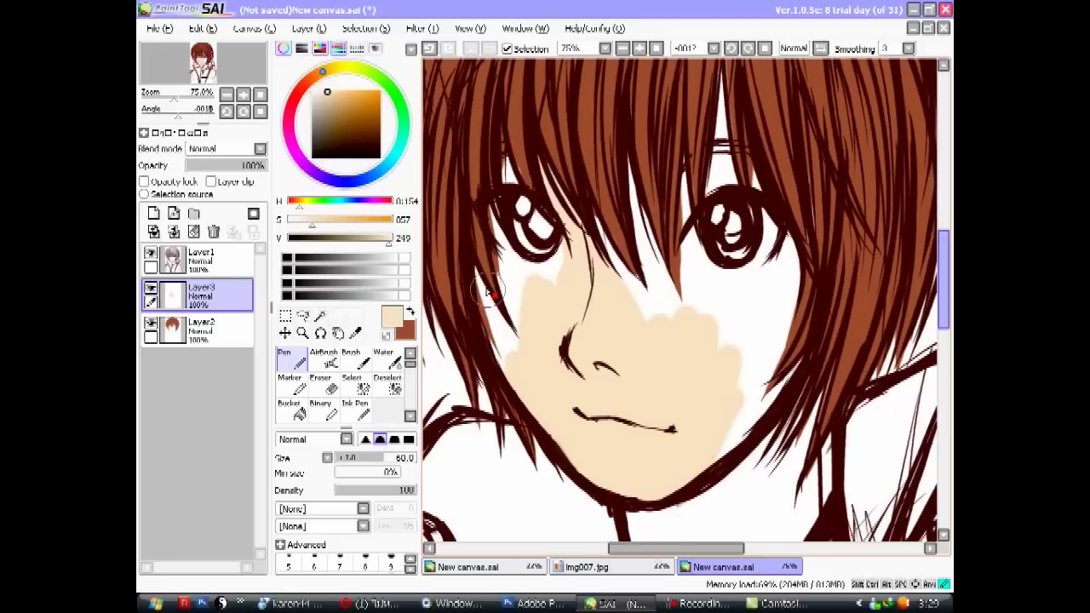
pyautogui.moveTo(481, 256)
pyautogui.mouseDown()
pyautogui.moveTo(498, 358)
pyautogui.moveTo(518, 287)
pyautogui.mouseUp()
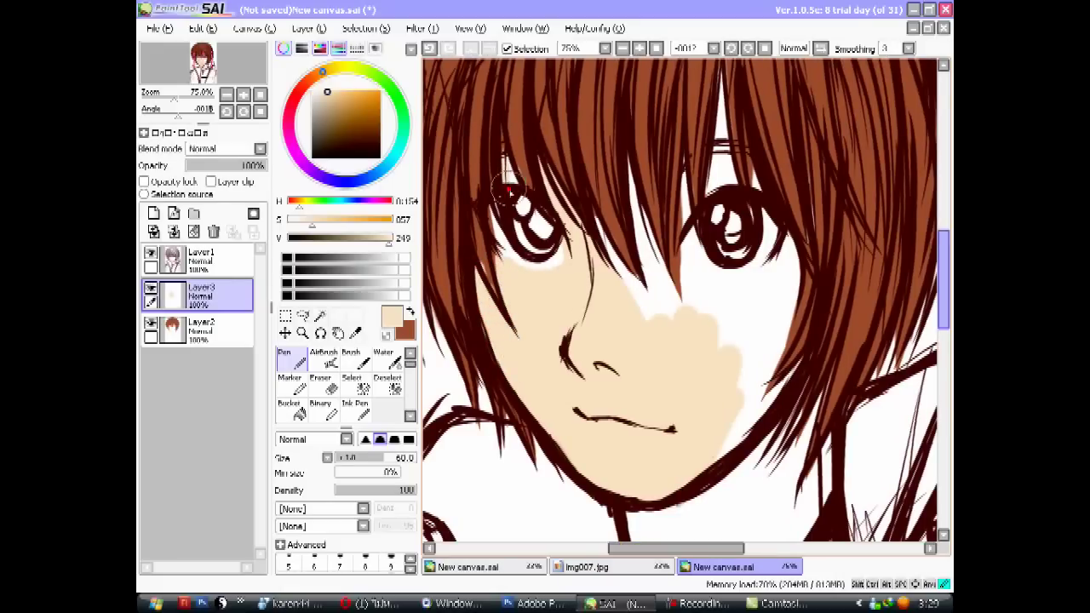
# Fill the remaining skin between the eyes, on the right cheek, along the jaw and near the hair tips.
pyautogui.rightClick(494, 264)
pyautogui.rightClick(548, 278)
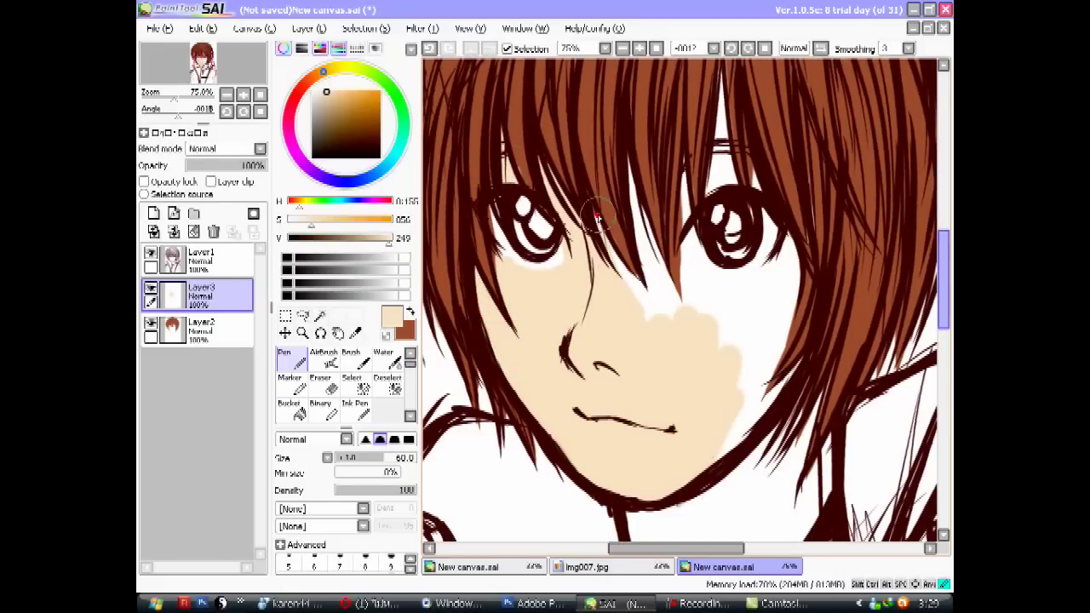
pyautogui.moveTo(619, 265)
pyautogui.mouseDown()
pyautogui.moveTo(668, 315)
pyautogui.moveTo(652, 256)
pyautogui.mouseUp()
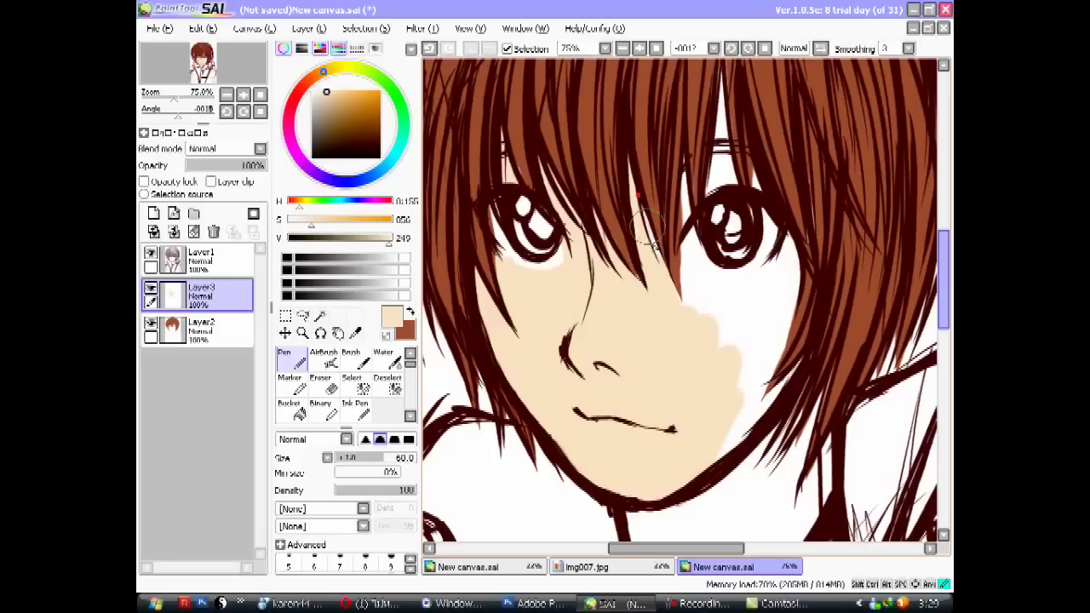
pyautogui.moveTo(686, 330)
pyautogui.mouseDown()
pyautogui.moveTo(673, 264)
pyautogui.moveTo(725, 299)
pyautogui.moveTo(749, 372)
pyautogui.moveTo(792, 316)
pyautogui.moveTo(762, 405)
pyautogui.mouseUp()
pyautogui.moveTo(693, 280)
pyautogui.mouseDown()
pyautogui.moveTo(714, 304)
pyautogui.moveTo(693, 275)
pyautogui.moveTo(779, 287)
pyautogui.mouseUp()
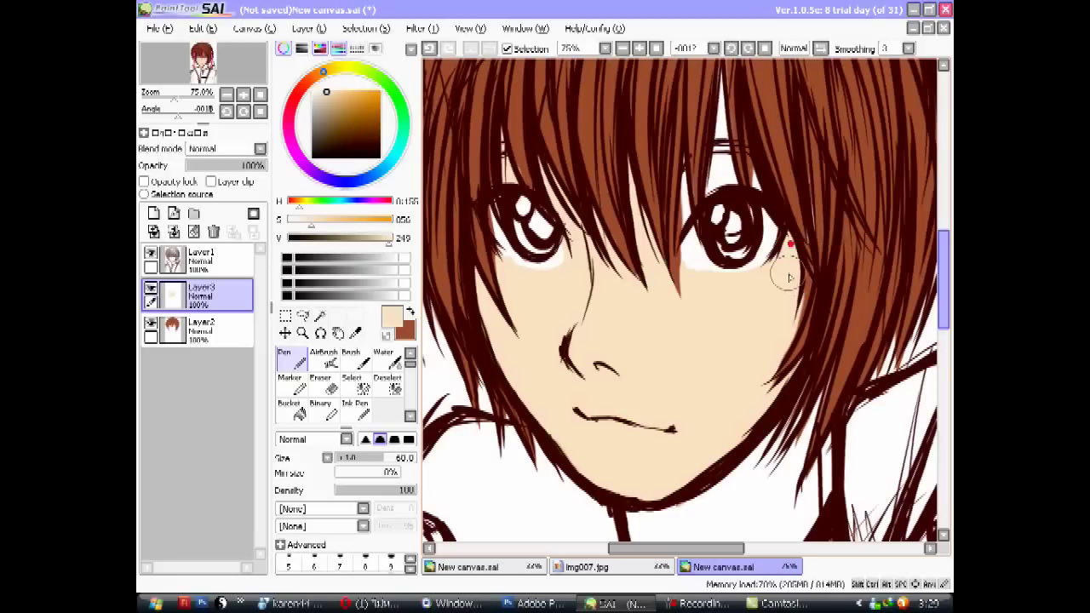
pyautogui.moveTo(687, 213); pyautogui.dragTo(683, 205)
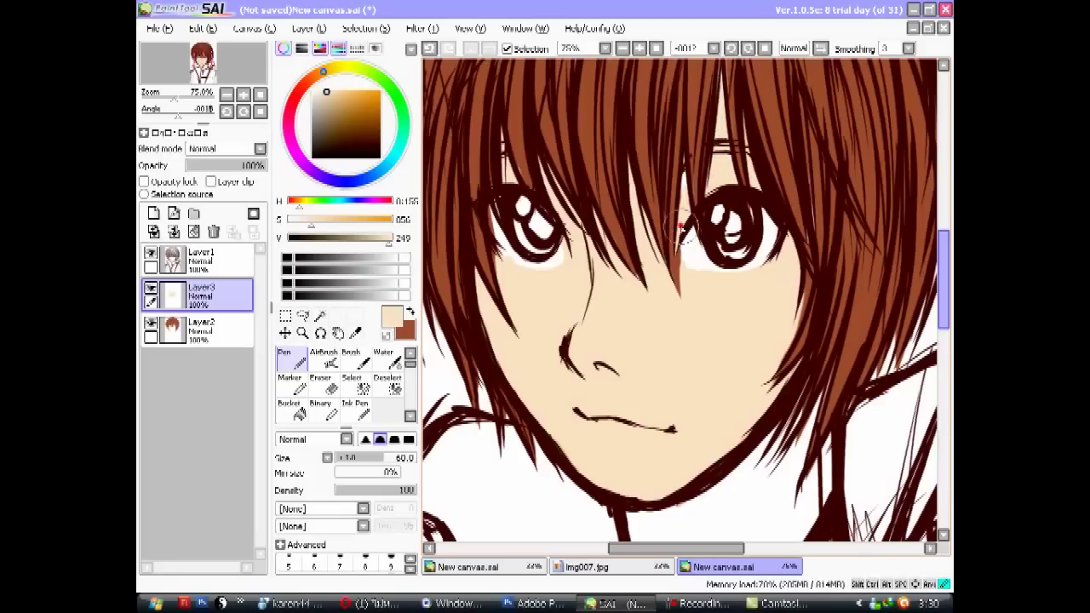
# Zoom out, paint the neck in skin tone, and fill the shirt below the collar red.
pyautogui.scroll(-3, 683, 204)
pyautogui.moveTo(944, 281); pyautogui.dragTo(944, 268)
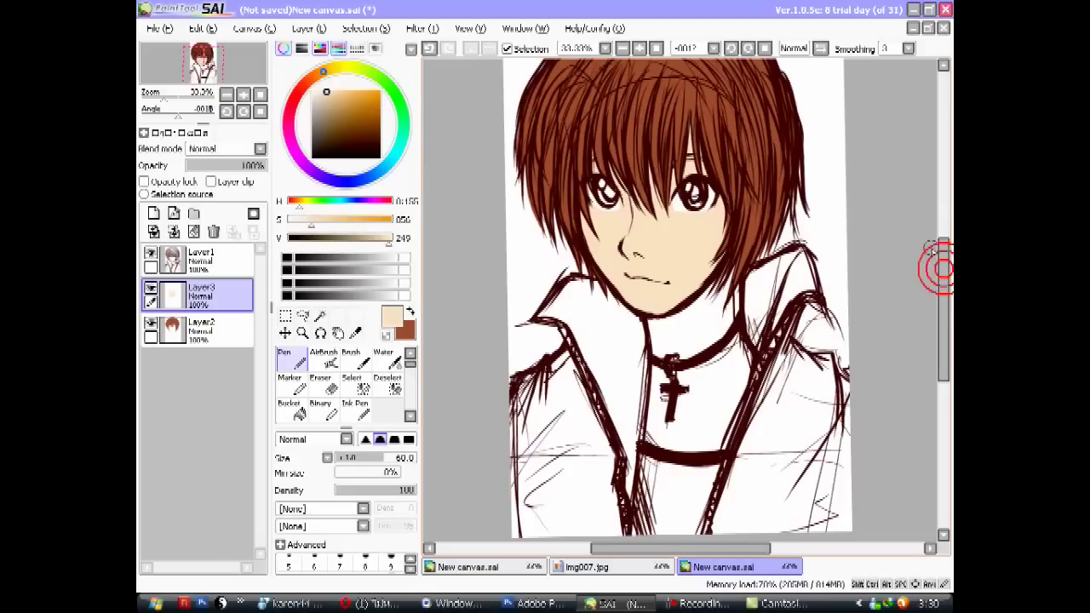
pyautogui.moveTo(664, 357)
pyautogui.mouseDown()
pyautogui.moveTo(673, 443)
pyautogui.moveTo(732, 340)
pyautogui.moveTo(656, 349)
pyautogui.mouseUp()
pyautogui.click(374, 105)
pyautogui.click(298, 91)
pyautogui.click(380, 100)
pyautogui.moveTo(647, 468)
pyautogui.mouseDown()
pyautogui.moveTo(655, 528)
pyautogui.moveTo(700, 509)
pyautogui.mouseUp()
# Paint the left and right sides of the jacket near-black up to the collar.
pyautogui.click(312, 151)
pyautogui.moveTo(524, 417)
pyautogui.mouseDown()
pyautogui.moveTo(528, 498)
pyautogui.moveTo(596, 536)
pyautogui.mouseUp()
pyautogui.moveTo(608, 450); pyautogui.dragTo(596, 537)
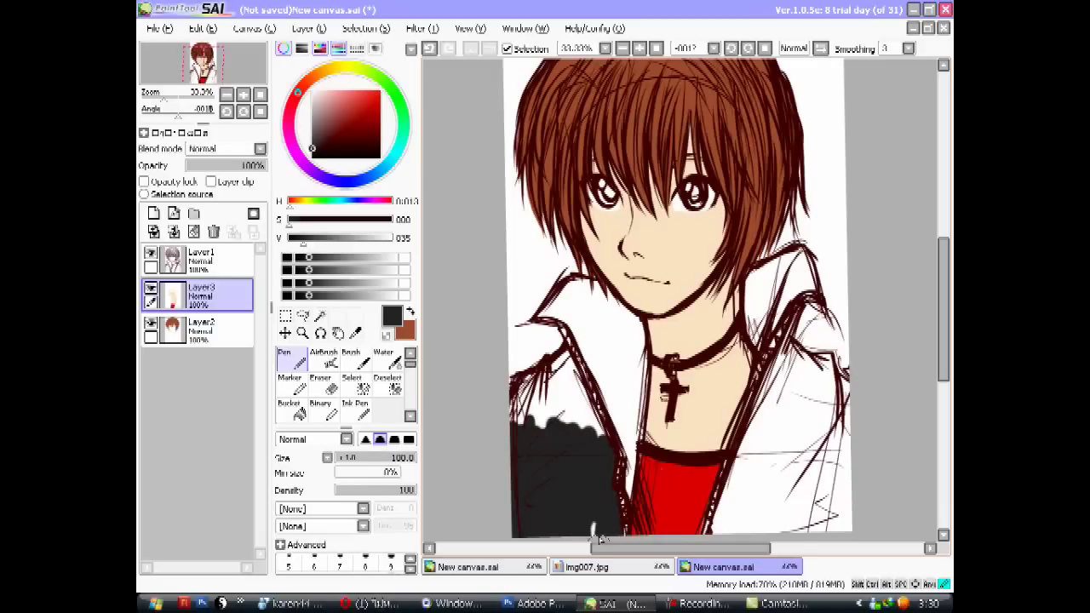
pyautogui.moveTo(562, 383); pyautogui.dragTo(601, 443)
pyautogui.moveTo(519, 374); pyautogui.dragTo(562, 434)
pyautogui.moveTo(554, 375); pyautogui.dragTo(604, 349)
pyautogui.moveTo(758, 447)
pyautogui.mouseDown()
pyautogui.moveTo(720, 526)
pyautogui.moveTo(766, 409)
pyautogui.moveTo(843, 511)
pyautogui.mouseUp()
pyautogui.moveTo(783, 425)
pyautogui.mouseDown()
pyautogui.moveTo(766, 358)
pyautogui.moveTo(793, 415)
pyautogui.moveTo(842, 401)
pyautogui.moveTo(839, 366)
pyautogui.moveTo(836, 431)
pyautogui.mouseUp()
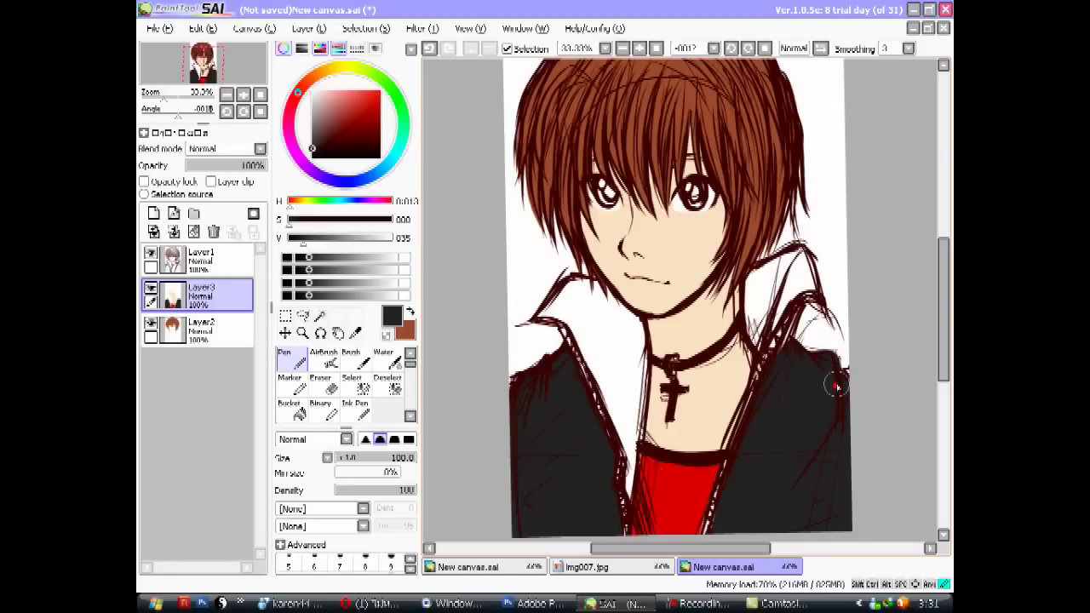
# Shade the left and right white collar edges in mid and light grey.
pyautogui.click(312, 113)
pyautogui.moveTo(613, 294); pyautogui.dragTo(647, 434)
pyautogui.moveTo(630, 519); pyautogui.dragTo(635, 362)
pyautogui.click(313, 99)
pyautogui.moveTo(639, 310)
pyautogui.mouseDown()
pyautogui.moveTo(634, 460)
pyautogui.moveTo(621, 324)
pyautogui.mouseUp()
pyautogui.moveTo(805, 264); pyautogui.dragTo(741, 358)
pyautogui.moveTo(775, 255); pyautogui.dragTo(750, 328)
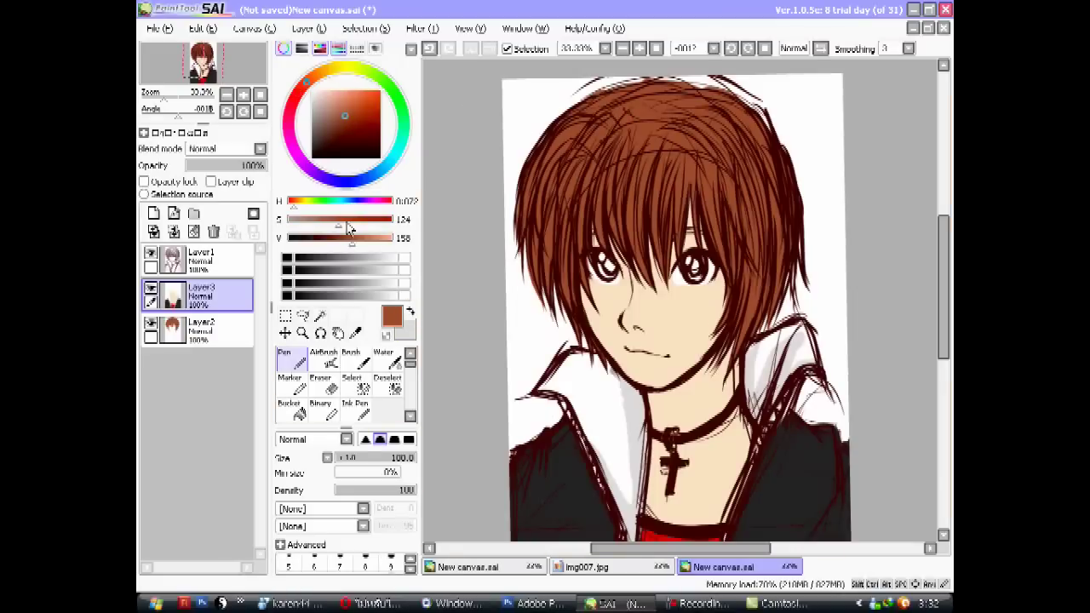
pyautogui.moveTo(348, 238); pyautogui.dragTo(340, 237)
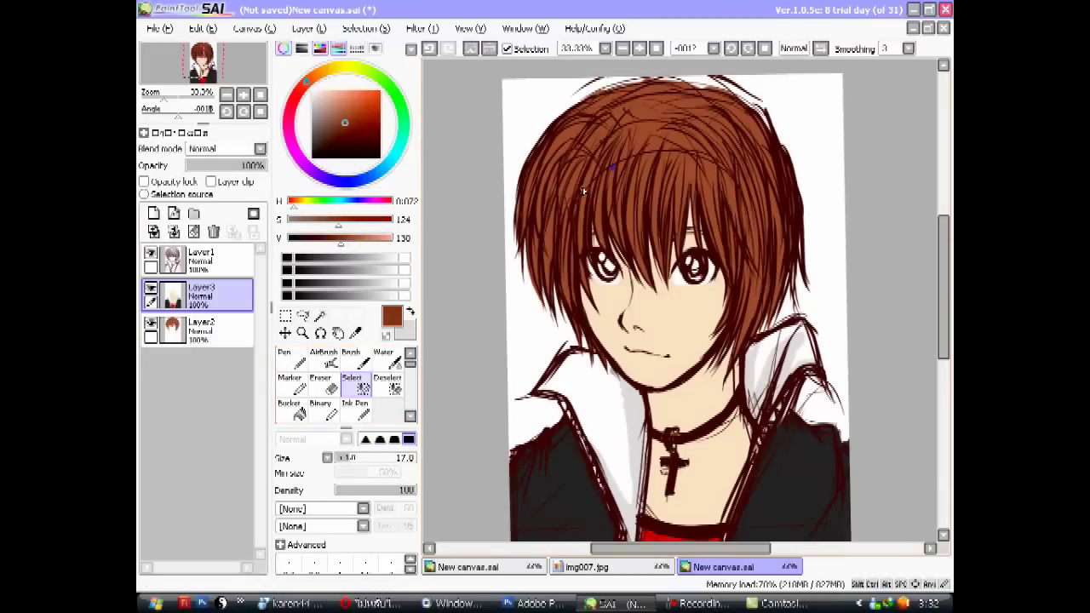
# With the Brush at size 31, paint brown strands near the left eye, down the fringe, right side and top.
pyautogui.click(319, 357)
pyautogui.click(351, 361)
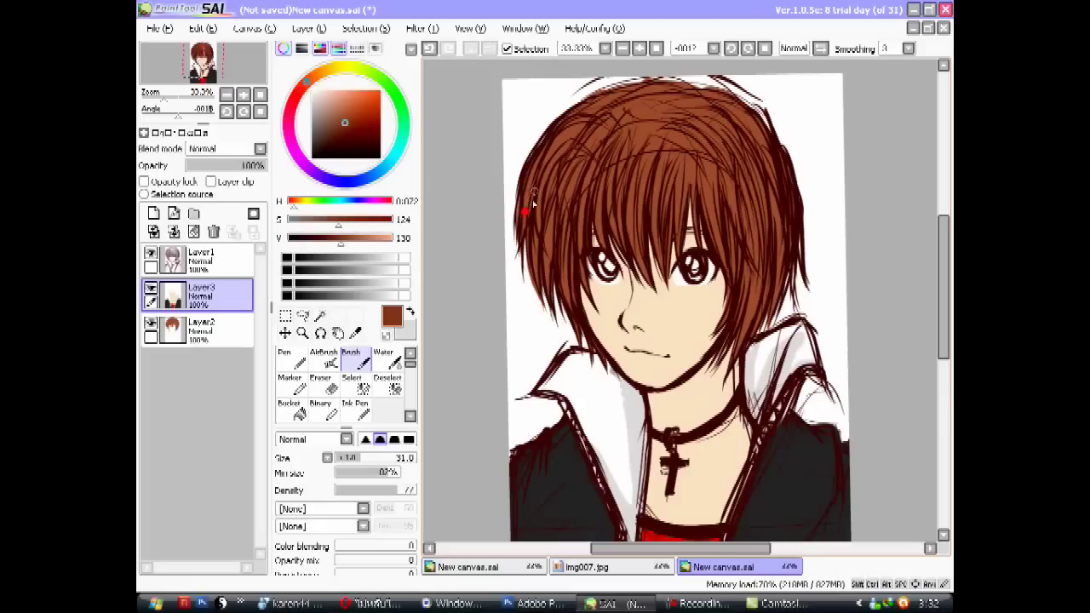
pyautogui.moveTo(552, 281)
pyautogui.mouseDown()
pyautogui.moveTo(583, 260)
pyautogui.moveTo(600, 202)
pyautogui.moveTo(647, 255)
pyautogui.mouseUp()
pyautogui.moveTo(652, 147)
pyautogui.mouseDown()
pyautogui.moveTo(673, 273)
pyautogui.moveTo(679, 241)
pyautogui.mouseUp()
pyautogui.moveTo(735, 190); pyautogui.dragTo(741, 255)
pyautogui.moveTo(766, 153); pyautogui.dragTo(732, 341)
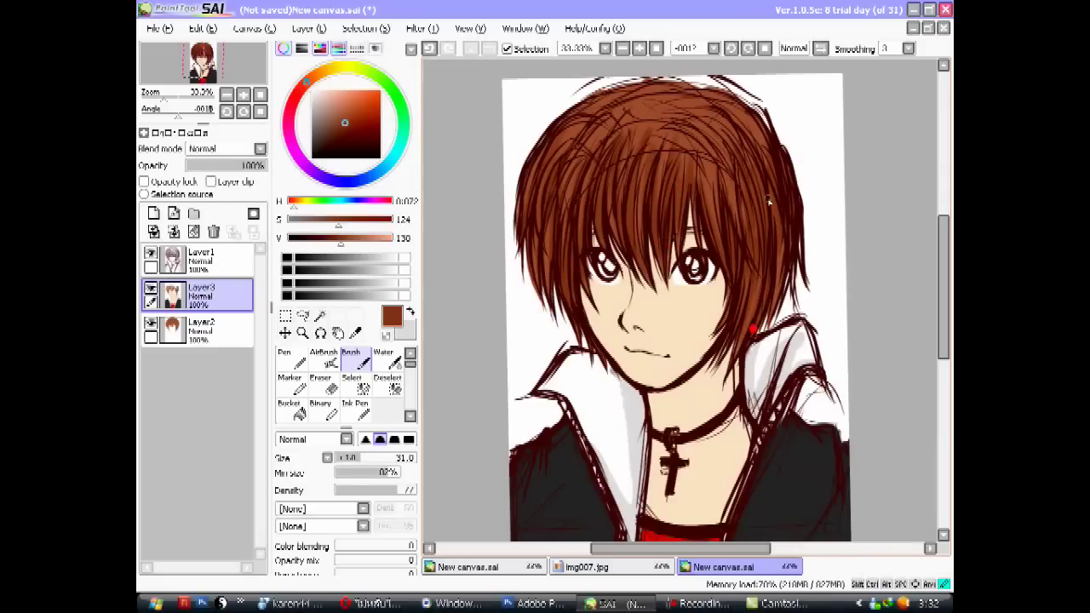
pyautogui.moveTo(626, 106); pyautogui.dragTo(737, 135)
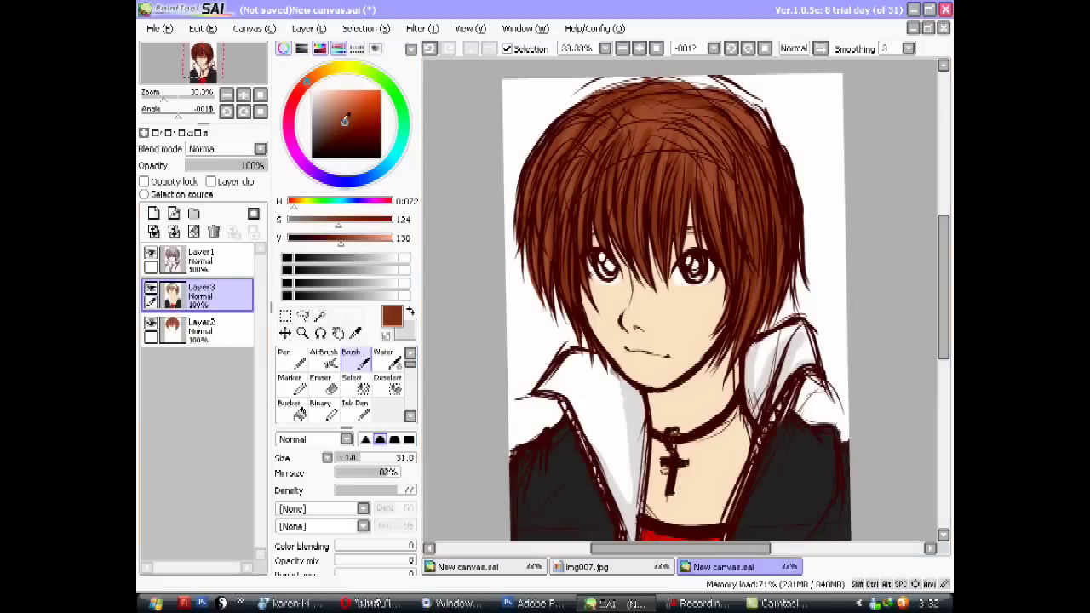
# Pick a darker brown and add dark strands on the left, centre, right and top of the hair.
pyautogui.moveTo(345, 119); pyautogui.dragTo(340, 146)
pyautogui.moveTo(551, 286); pyautogui.dragTo(552, 234)
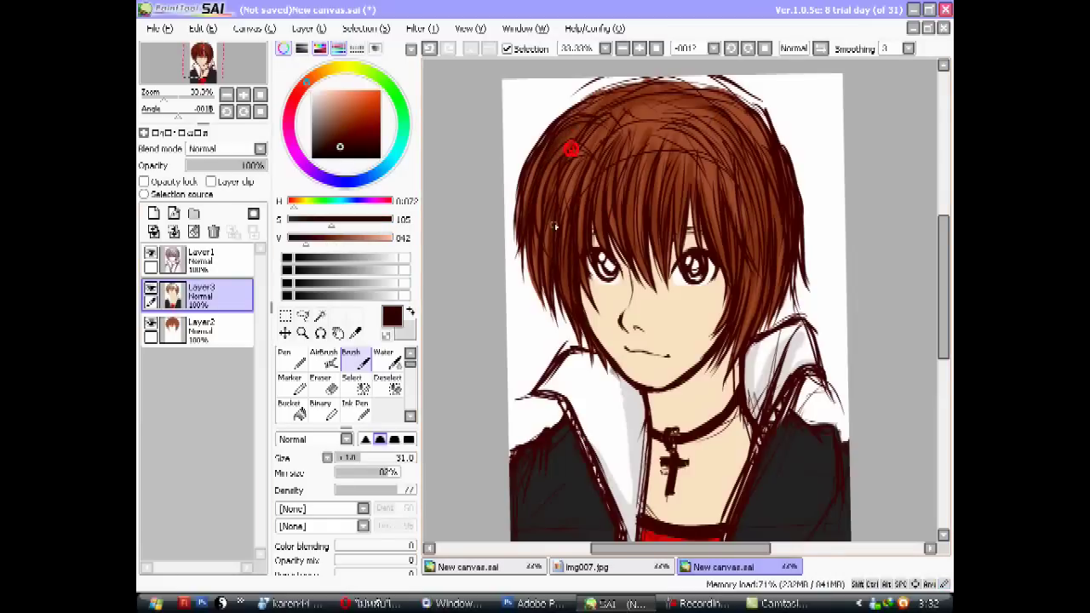
pyautogui.moveTo(610, 154)
pyautogui.mouseDown()
pyautogui.moveTo(562, 226)
pyautogui.moveTo(630, 231)
pyautogui.mouseUp()
pyautogui.moveTo(640, 195); pyautogui.dragTo(632, 256)
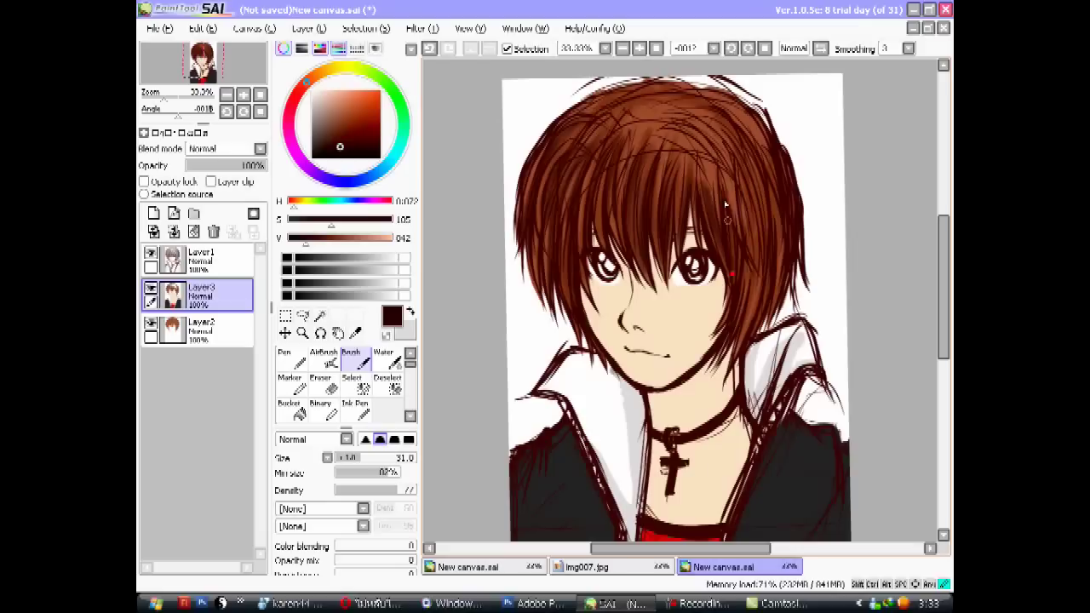
pyautogui.moveTo(738, 183)
pyautogui.mouseDown()
pyautogui.moveTo(742, 337)
pyautogui.moveTo(764, 307)
pyautogui.mouseUp()
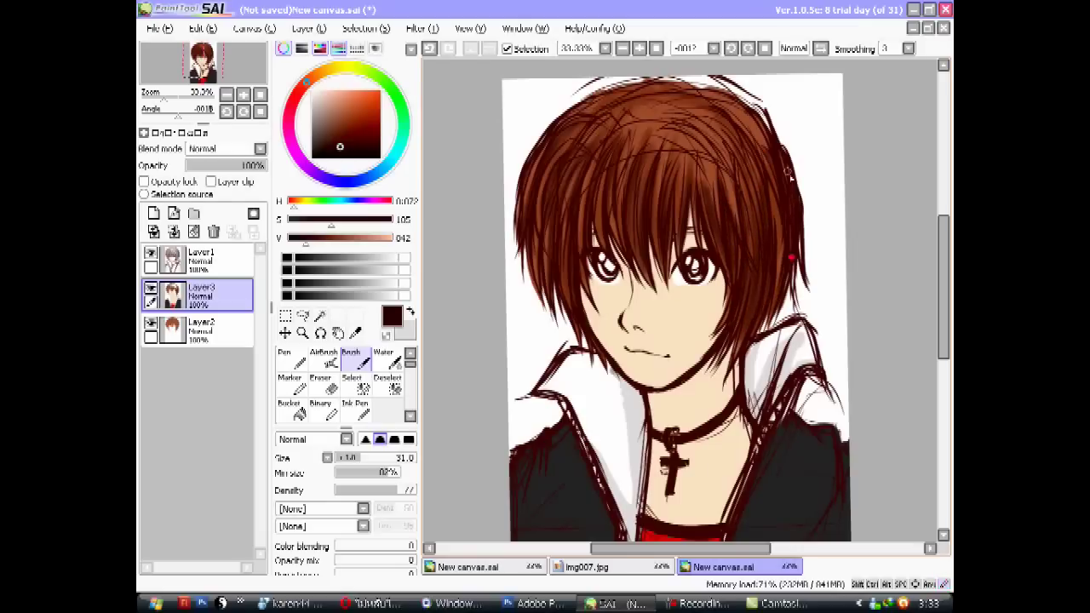
pyautogui.moveTo(624, 101); pyautogui.dragTo(762, 128)
# Dab small white highlights on the hair with a thin brush, then switch to black.
pyautogui.click(312, 91)
pyautogui.click(343, 460)
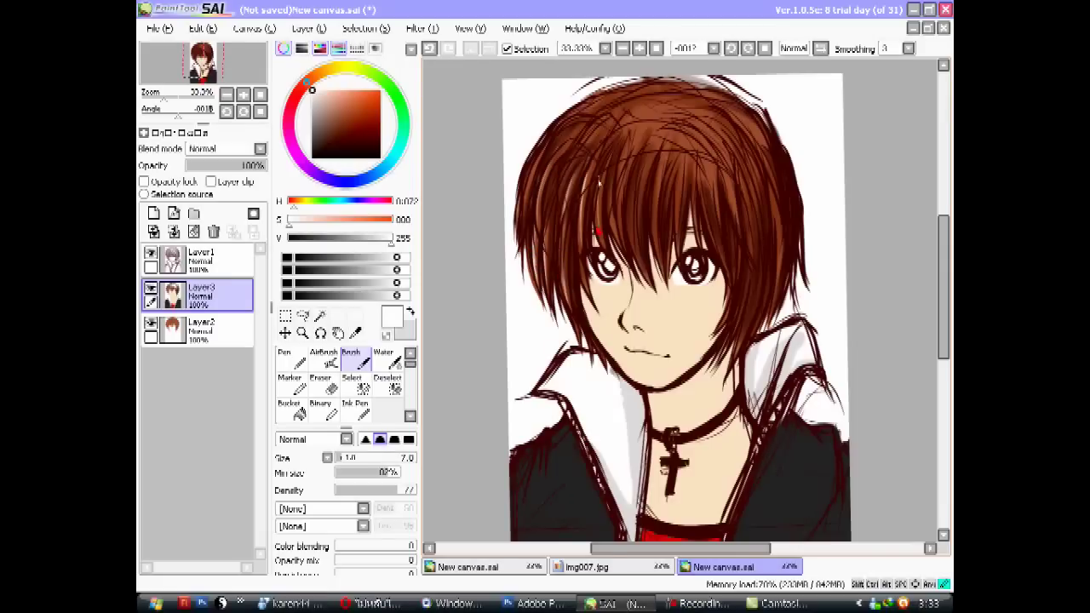
pyautogui.click(659, 172)
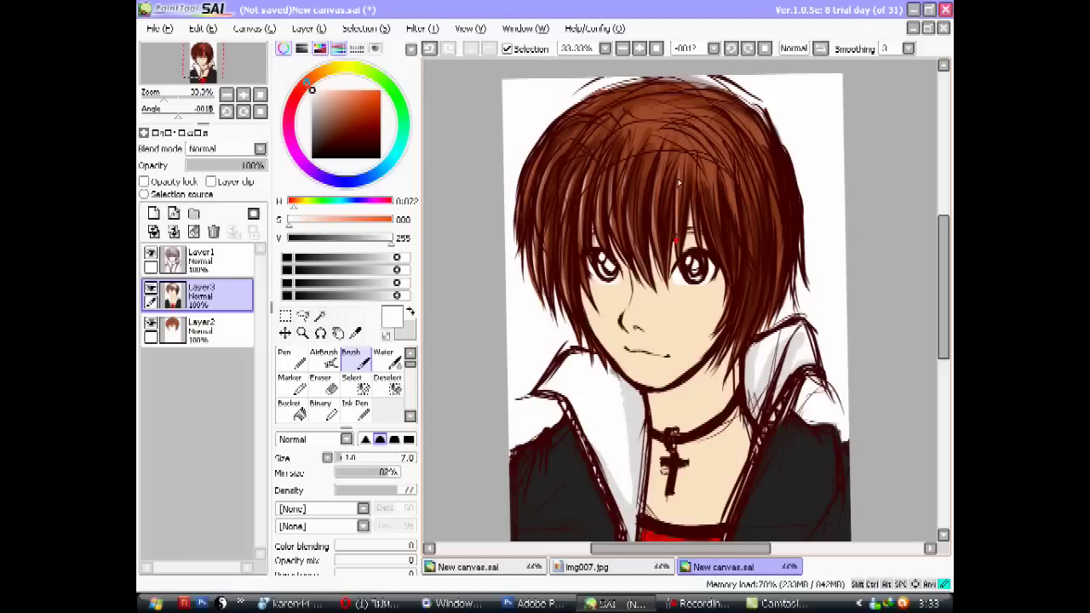
pyautogui.click(528, 181)
pyautogui.click(297, 355)
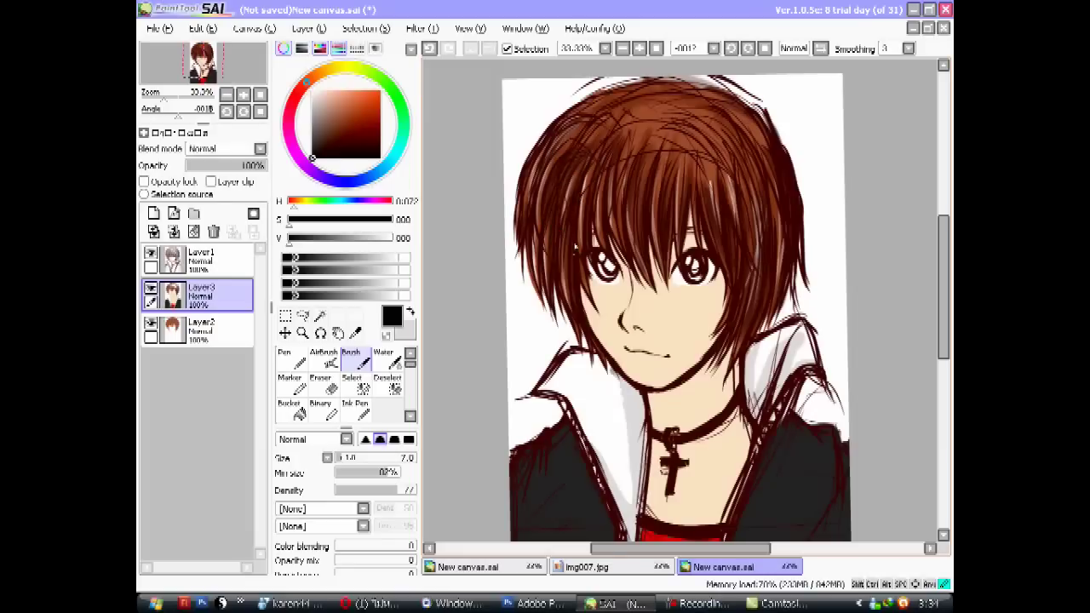
pyautogui.click(518, 209)
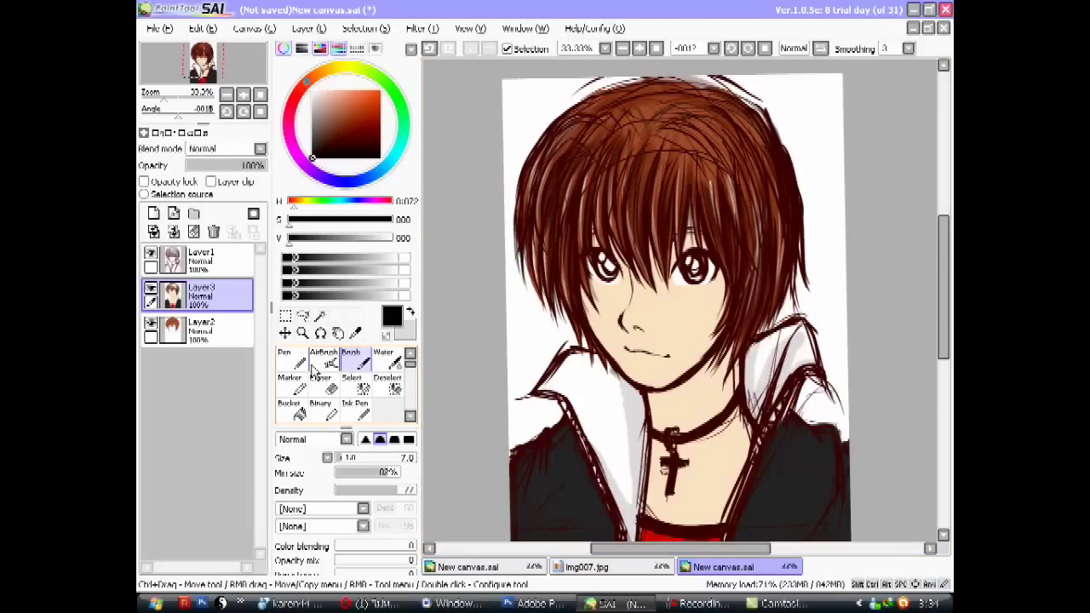
# Replace a trial white highlight with lighter brown highlights across the upper hair.
pyautogui.click(196, 260)
pyautogui.press('x')
pyautogui.click(381, 457)
pyautogui.moveTo(601, 115)
pyautogui.mouseDown()
pyautogui.moveTo(651, 110)
pyautogui.moveTo(618, 103)
pyautogui.moveTo(672, 109)
pyautogui.moveTo(545, 174)
pyautogui.moveTo(741, 154)
pyautogui.moveTo(732, 160)
pyautogui.mouseUp()
pyautogui.hotkey('ctrl', 'z')
pyautogui.hotkey('ctrl', 'z')
pyautogui.hotkey('ctrl', 'z')
pyautogui.hotkey('ctrl', 'z')
pyautogui.hotkey('ctrl', 'z')
pyautogui.hotkey('ctrl', 'z')
pyautogui.hotkey('ctrl', 'z')
pyautogui.moveTo(519, 198)
pyautogui.mouseDown()
pyautogui.moveTo(564, 170)
pyautogui.moveTo(685, 179)
pyautogui.moveTo(781, 166)
pyautogui.moveTo(723, 173)
pyautogui.mouseUp()
pyautogui.moveTo(549, 170); pyautogui.dragTo(688, 183)
# Erase stray hair strands beyond the right edge on the sketch layer, then return to Layer2.
pyautogui.click(320, 383)
pyautogui.click(214, 261)
pyautogui.moveTo(798, 161)
pyautogui.mouseDown()
pyautogui.moveTo(796, 255)
pyautogui.moveTo(808, 281)
pyautogui.mouseUp()
pyautogui.click(200, 296)
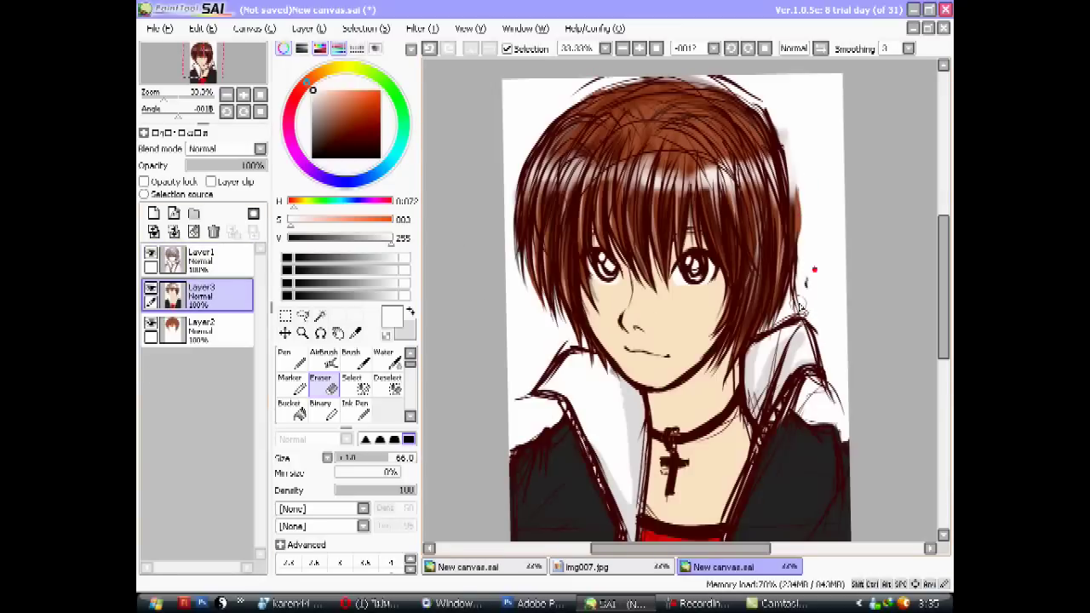
pyautogui.click(200, 330)
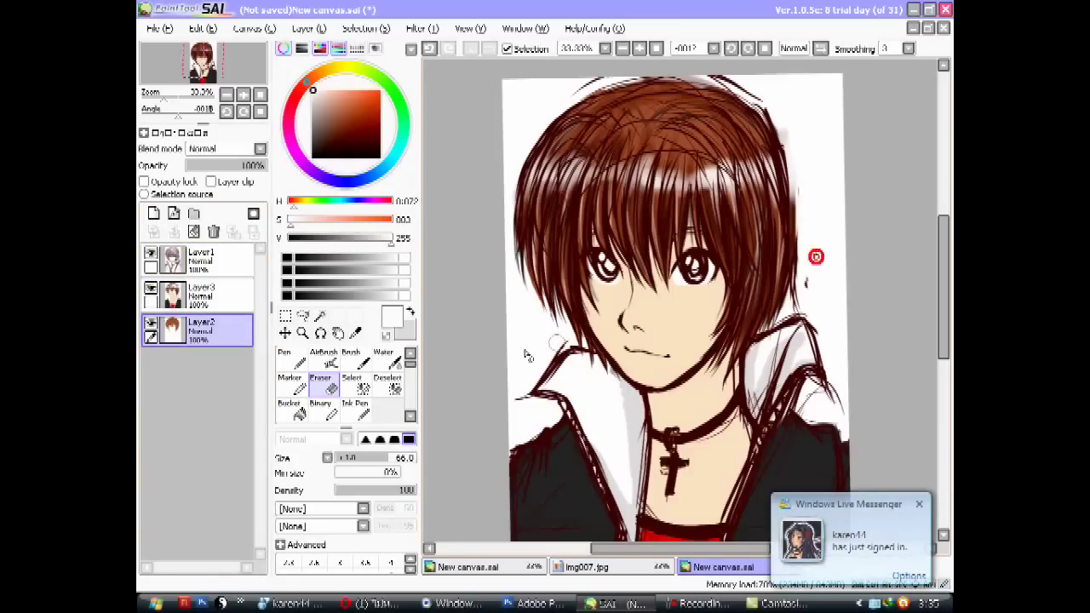
pyautogui.rightClick(594, 402)
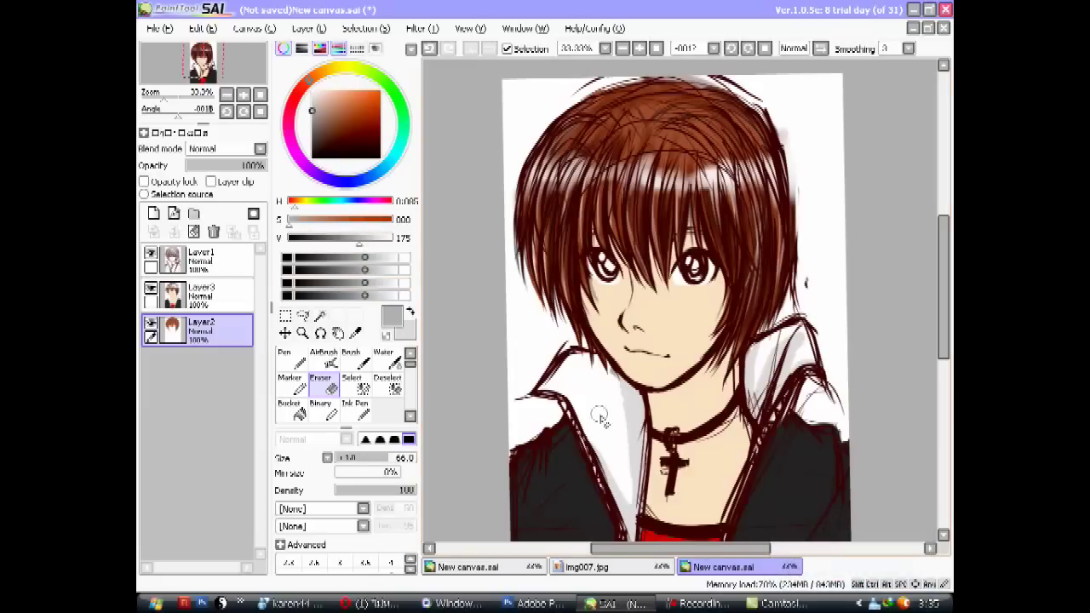
# Shade the white collar with grey, deepening the shadows along both collar edges.
pyautogui.press('Up')
pyautogui.press('b')
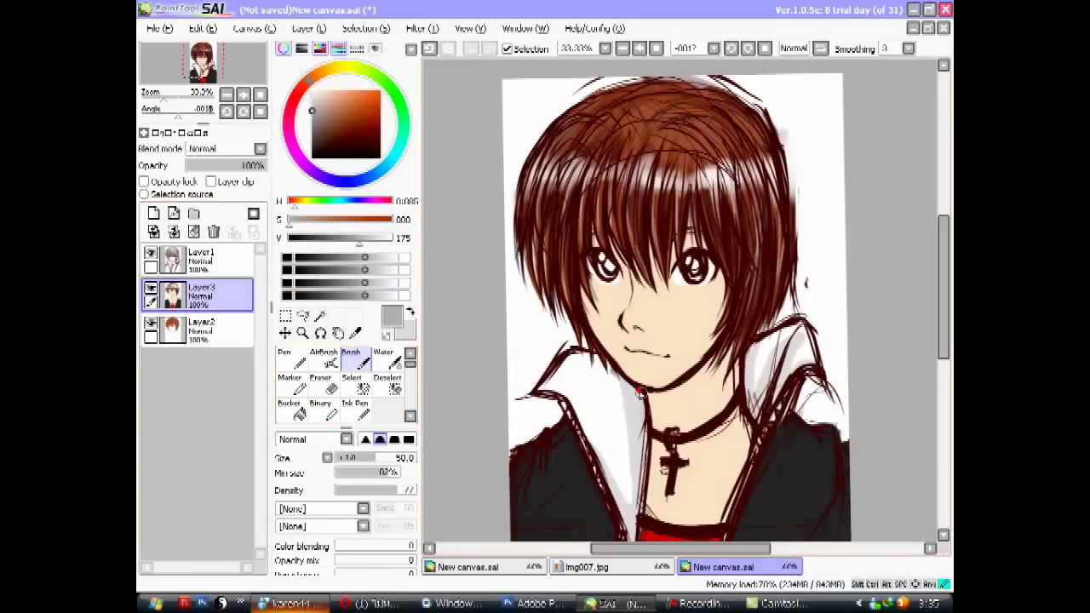
pyautogui.moveTo(642, 394); pyautogui.dragTo(630, 527)
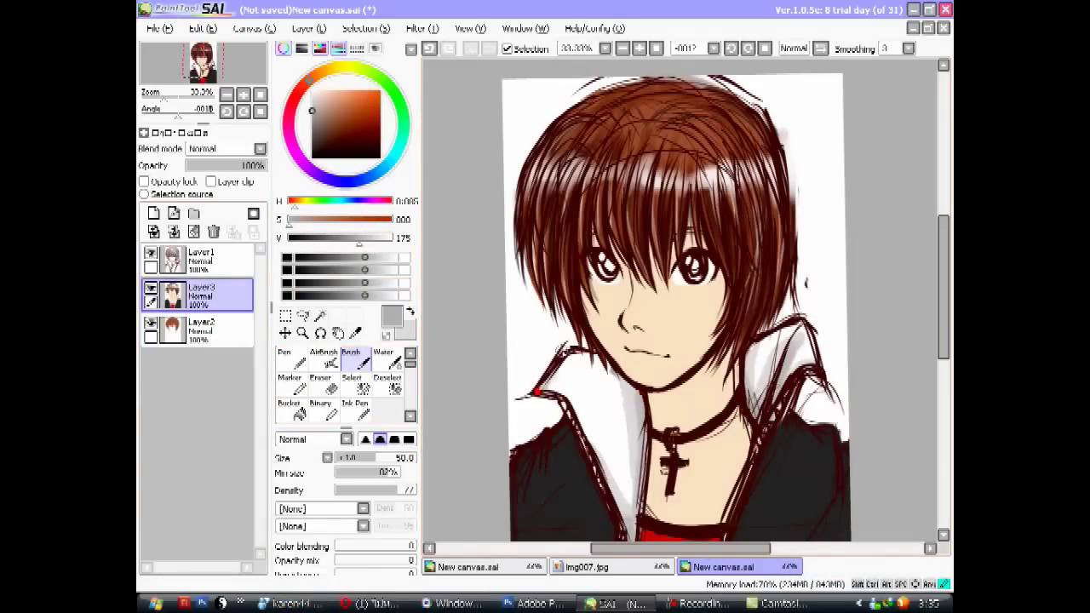
pyautogui.rightClick(634, 393)
pyautogui.moveTo(637, 395); pyautogui.dragTo(649, 490)
pyautogui.moveTo(639, 424); pyautogui.dragTo(654, 515)
pyautogui.moveTo(765, 375); pyautogui.dragTo(741, 429)
pyautogui.moveTo(749, 356); pyautogui.dragTo(739, 407)
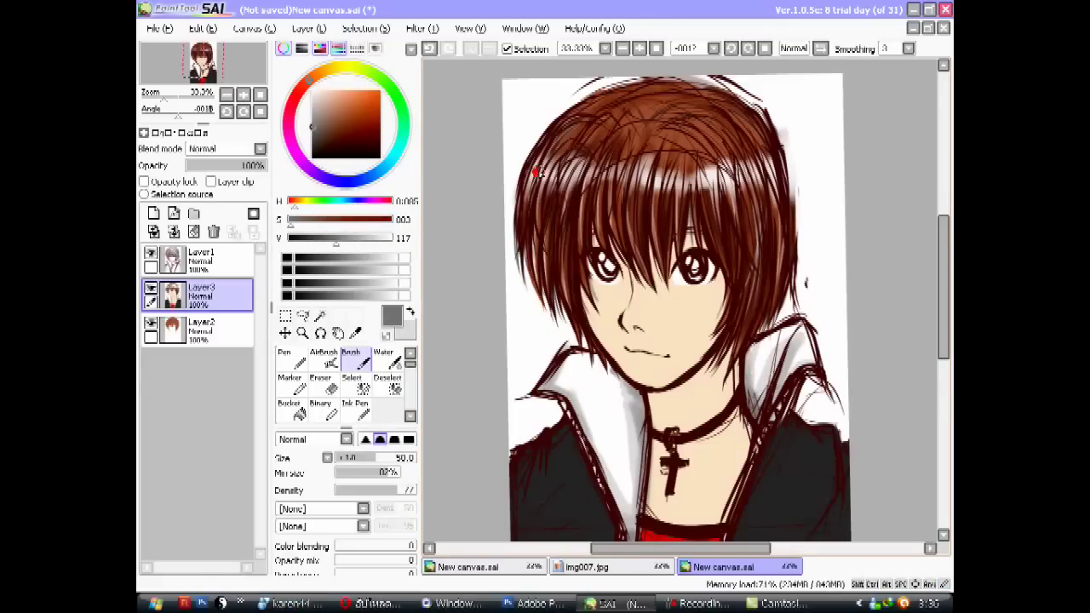
pyautogui.moveTo(568, 388); pyautogui.dragTo(625, 500)
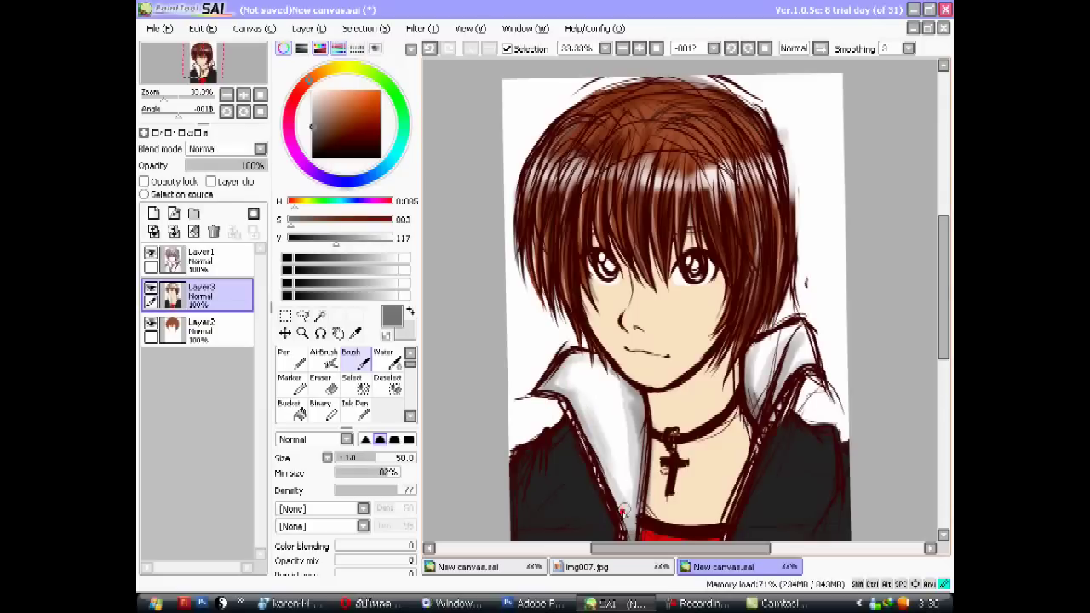
# Re-outline the top edge of the right collar in black.
pyautogui.rightClick(621, 365)
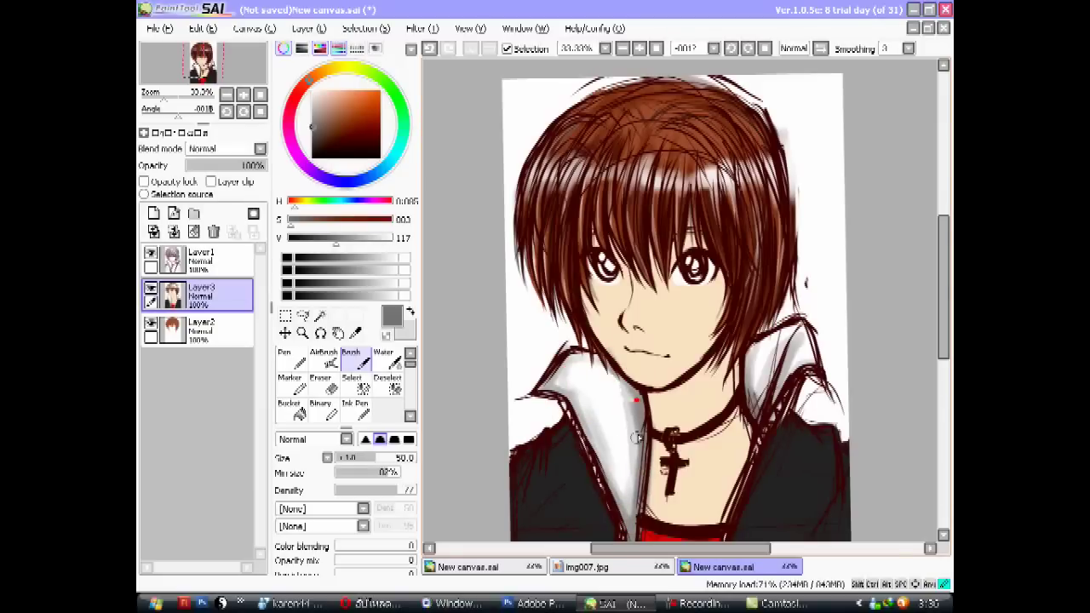
pyautogui.moveTo(636, 429); pyautogui.dragTo(652, 511)
pyautogui.moveTo(578, 399)
pyautogui.mouseDown()
pyautogui.moveTo(575, 361)
pyautogui.moveTo(599, 429)
pyautogui.mouseUp()
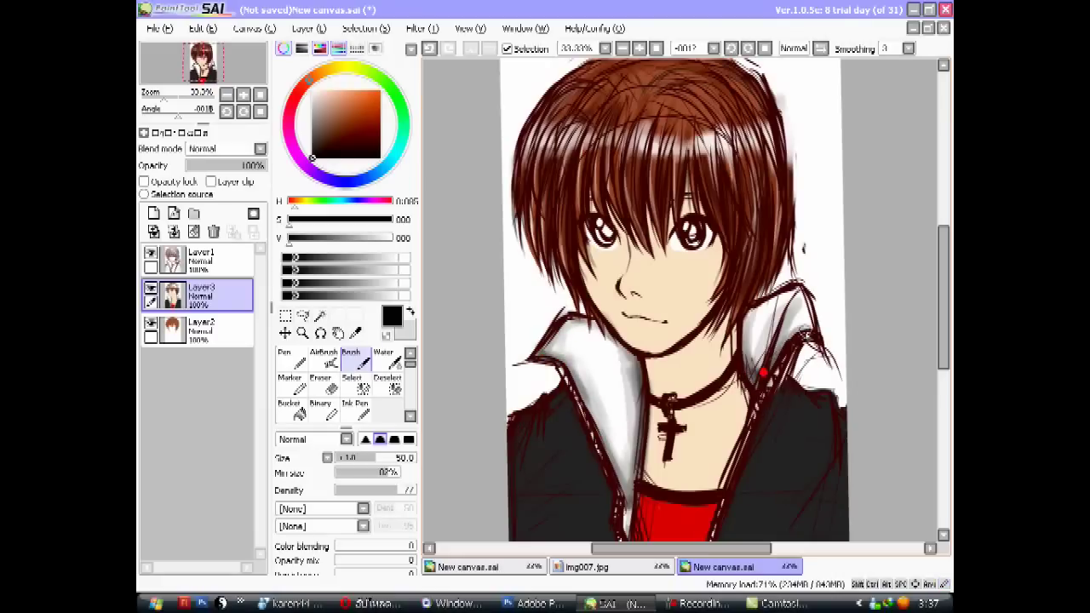
pyautogui.moveTo(747, 323); pyautogui.dragTo(800, 283)
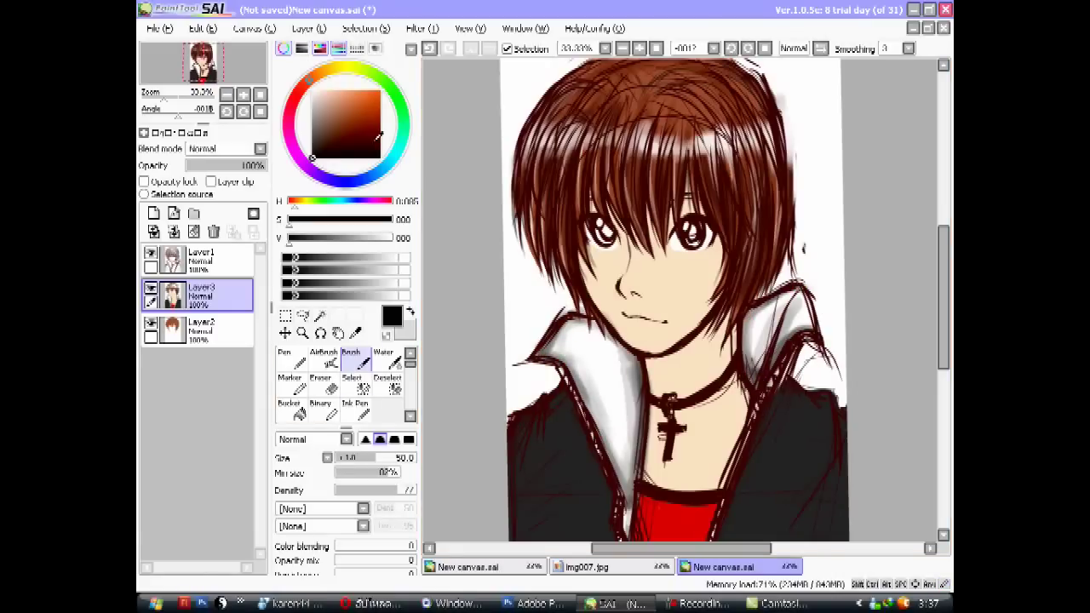
# Mix a lighter, slightly orange blush from the hair brown and brush it onto the left cheek.
pyautogui.keyDown('alt'); pyautogui.click(563, 356); pyautogui.keyUp('alt')
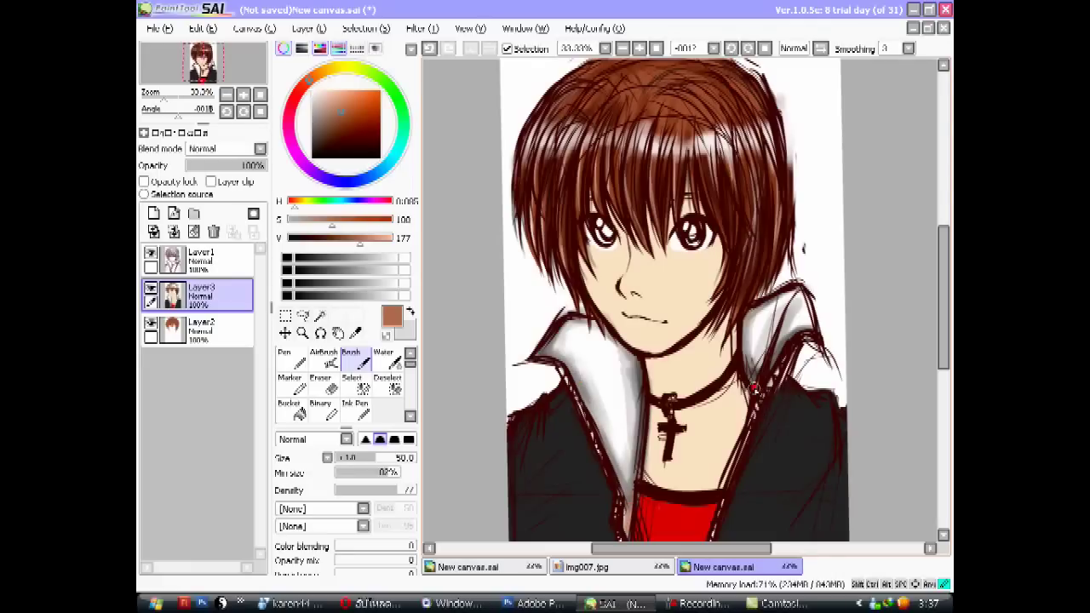
pyautogui.click(344, 98)
pyautogui.click(337, 226)
pyautogui.click(311, 82)
pyautogui.moveTo(591, 250); pyautogui.dragTo(620, 285)
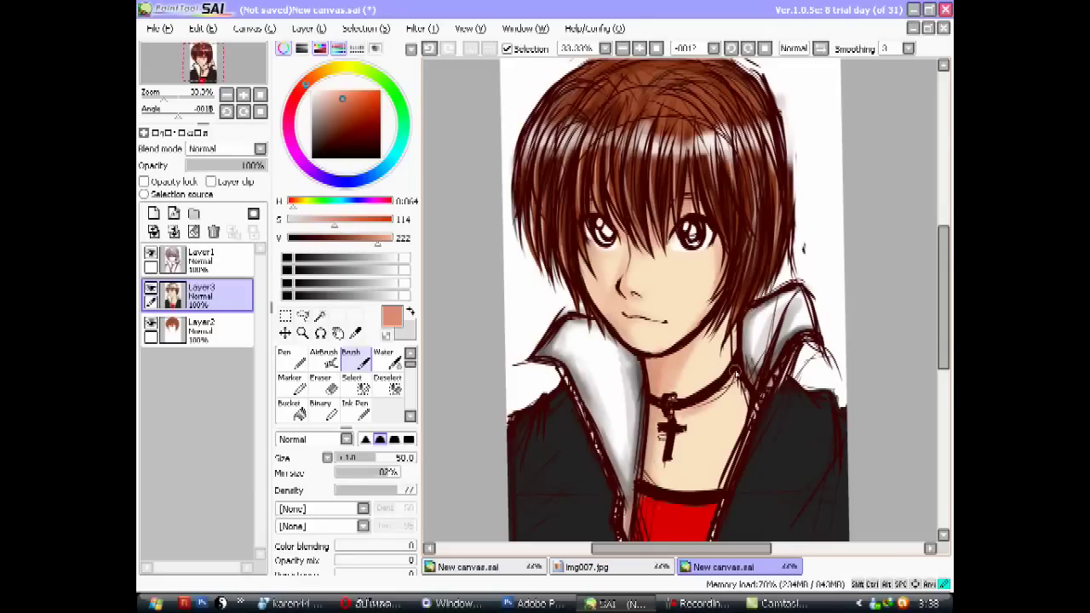
# Shift the sampled skin tone redder and dab salmon blush at the lip corner and beside both eyes.
pyautogui.rightClick(730, 311)
pyautogui.click(672, 385)
pyautogui.moveTo(349, 90); pyautogui.dragTo(330, 90)
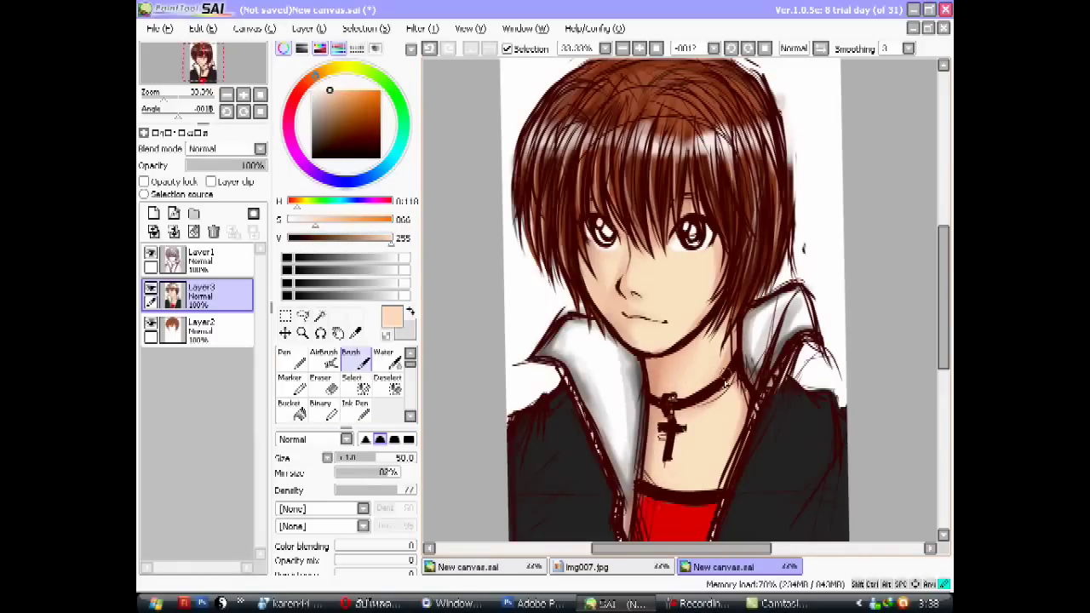
pyautogui.rightClick(698, 408)
pyautogui.click(695, 481)
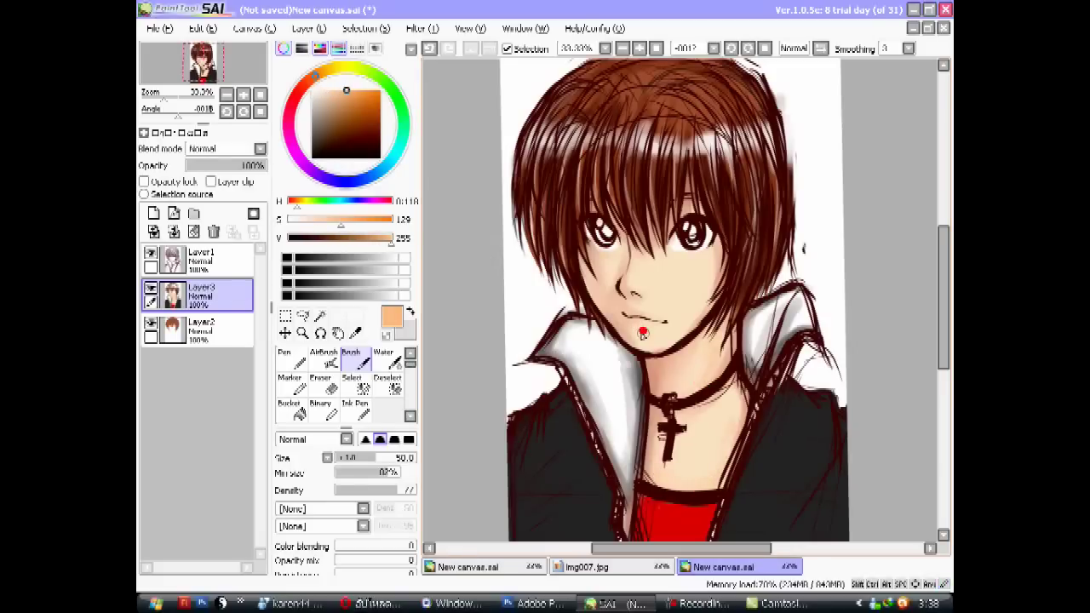
pyautogui.click(292, 201)
pyautogui.click(589, 275)
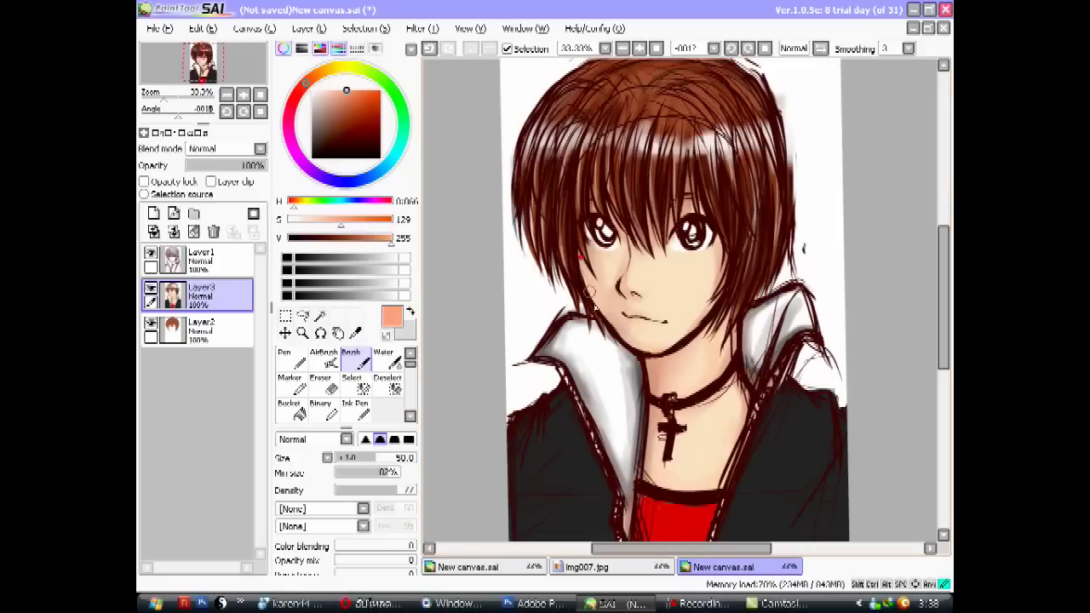
pyautogui.click(627, 314)
pyautogui.click(627, 248)
pyautogui.click(578, 249)
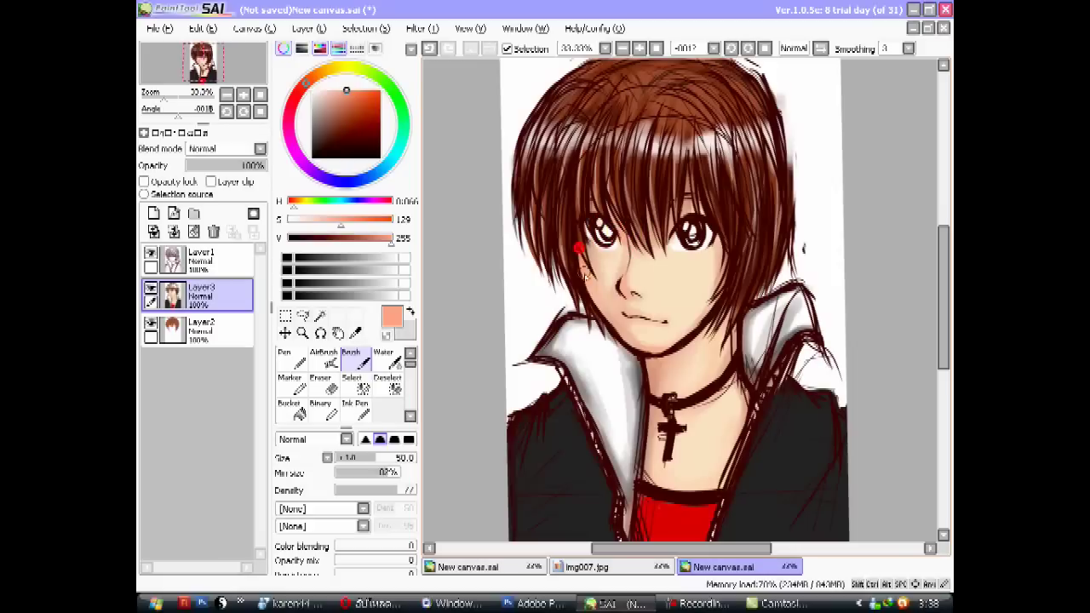
pyautogui.click(711, 247)
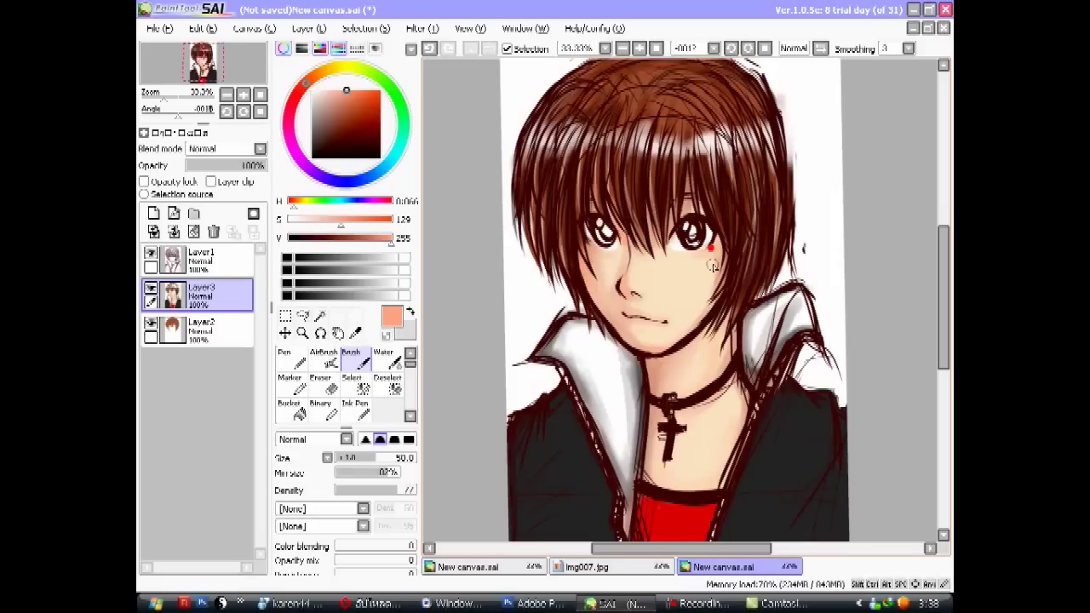
# At brush size 17, soften the lip line and shade beside the nose in salmon skin tone.
pyautogui.click(405, 337)
pyautogui.scroll(1, 644, 262)
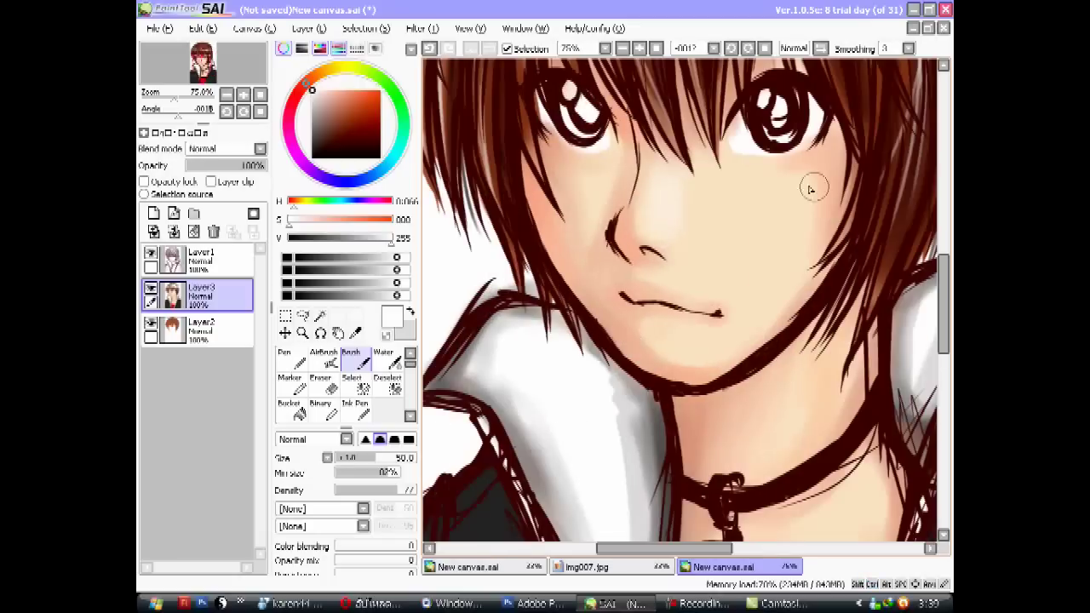
pyautogui.moveTo(945, 289); pyautogui.dragTo(945, 275)
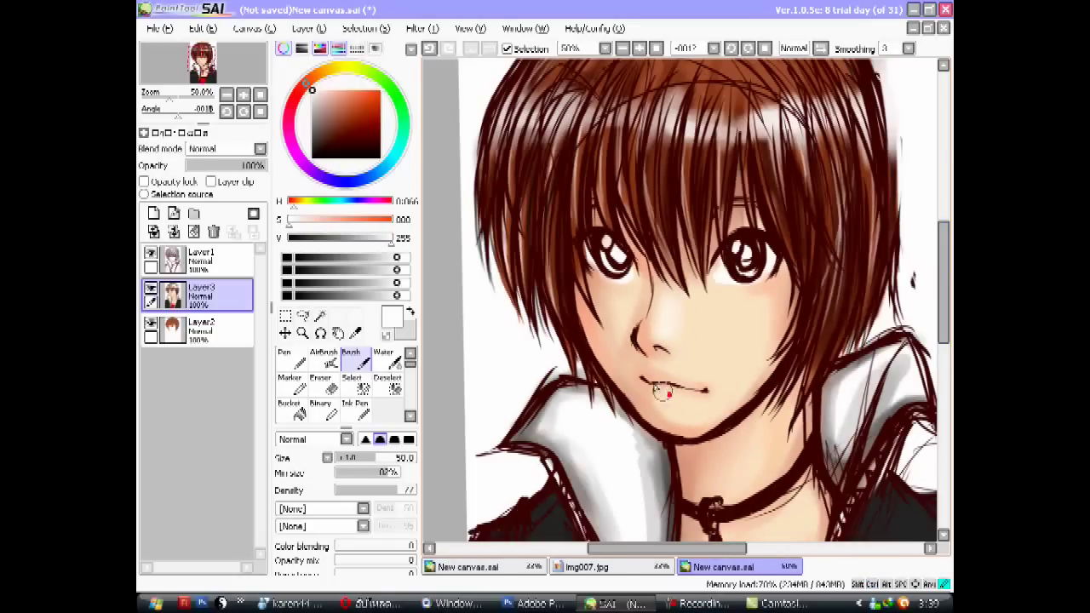
pyautogui.click(614, 341)
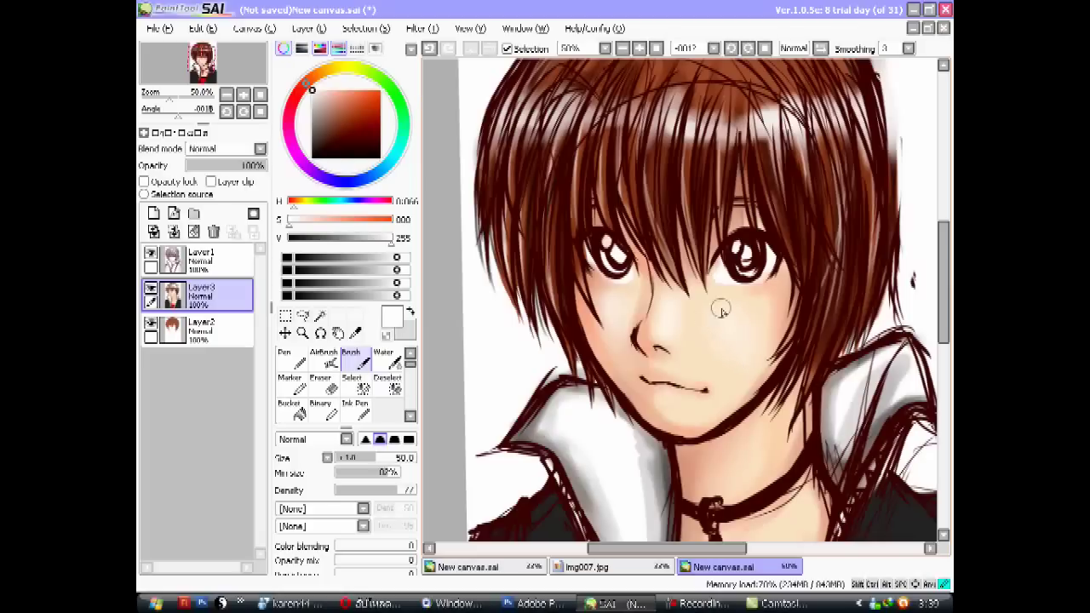
pyautogui.keyDown('alt'); pyautogui.click(754, 315); pyautogui.keyUp('alt')
pyautogui.click(349, 458)
pyautogui.moveTo(674, 388); pyautogui.dragTo(690, 393)
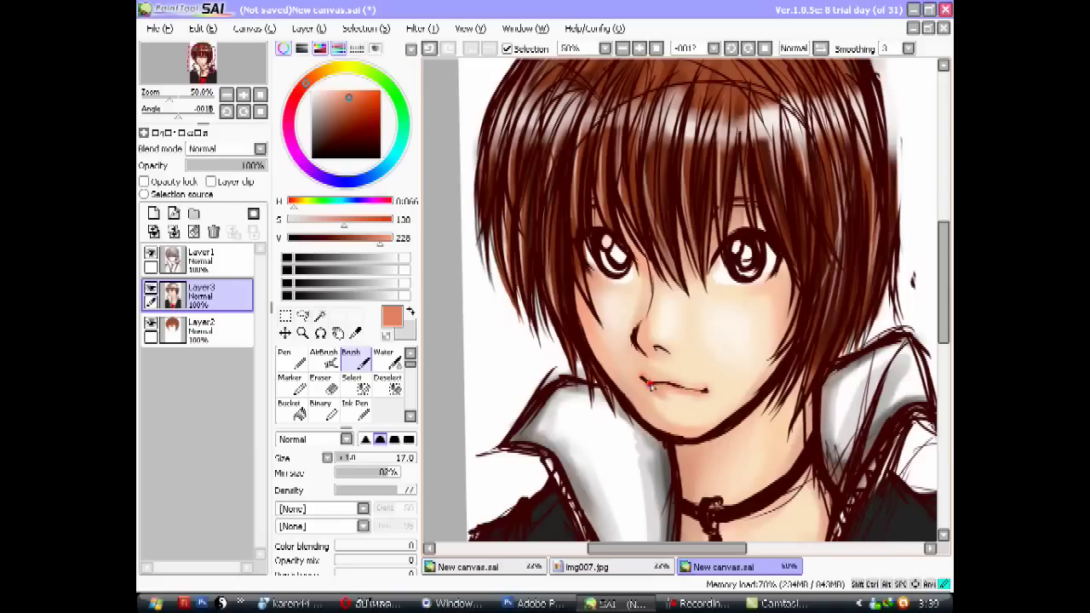
pyautogui.moveTo(639, 330); pyautogui.dragTo(641, 341)
pyautogui.click(663, 431)
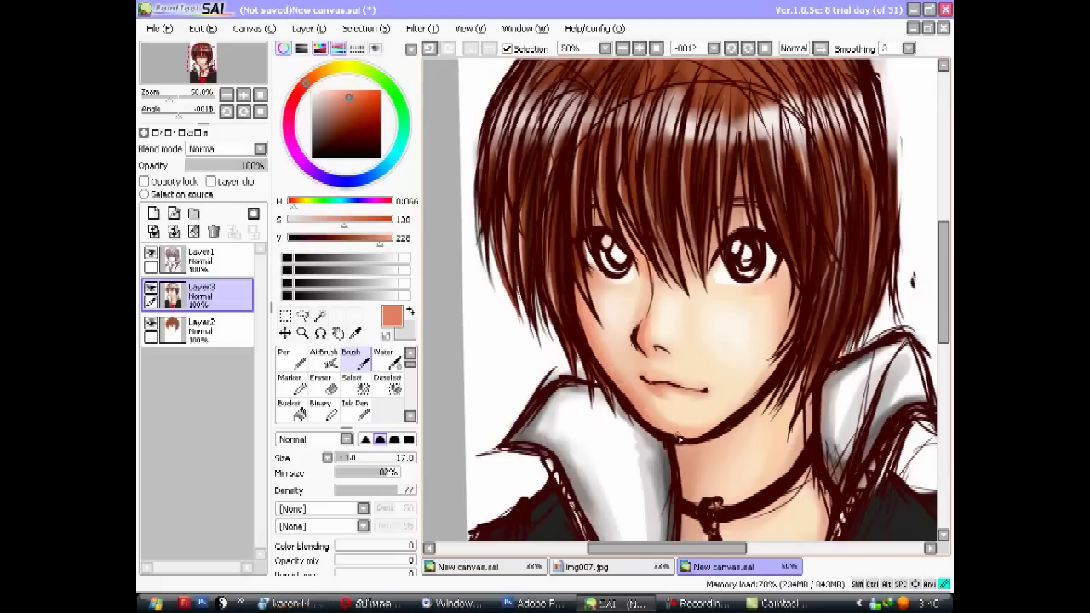
pyautogui.keyDown('alt'); pyautogui.click(590, 259); pyautogui.keyUp('alt')
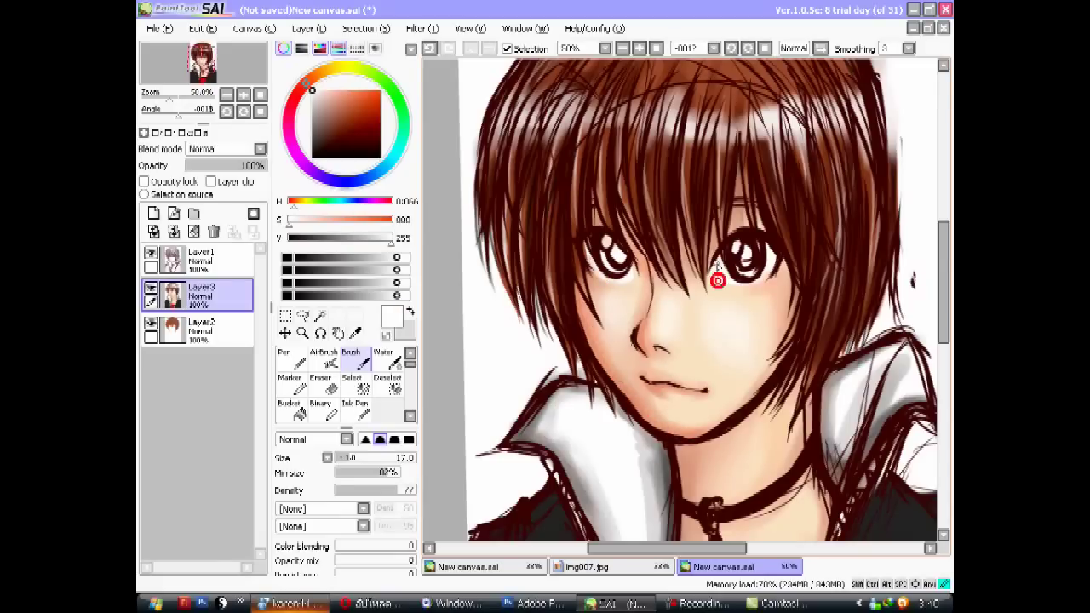
pyautogui.scroll(-1, 912, 280)
pyautogui.moveTo(943, 285); pyautogui.dragTo(943, 341)
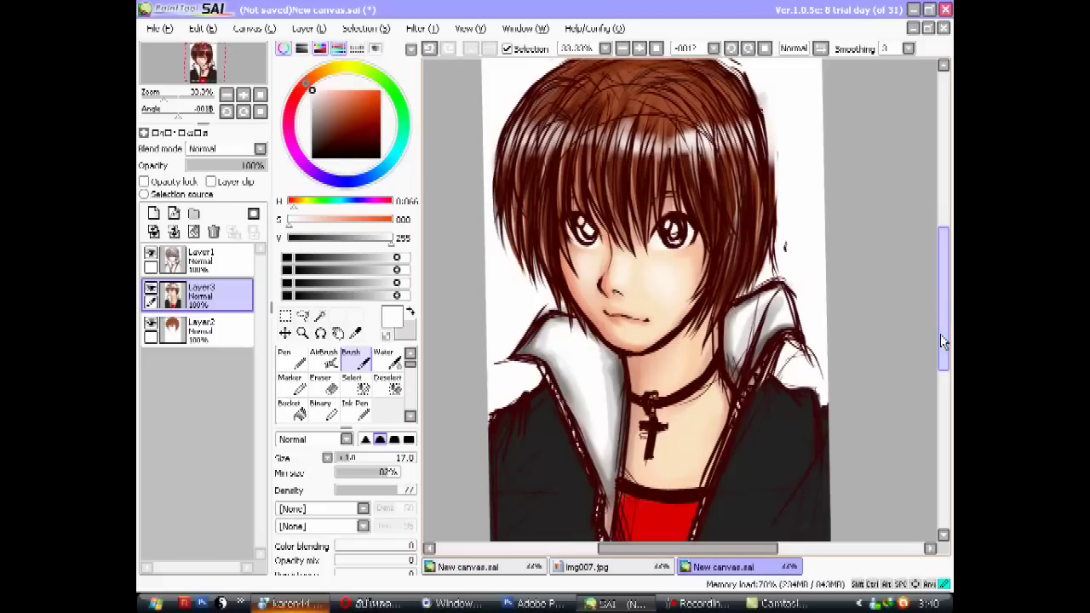
# Choose bright red for the eyes and darken it to a near-black red for irises and pupils.
pyautogui.moveTo(349, 95); pyautogui.dragTo(366, 100)
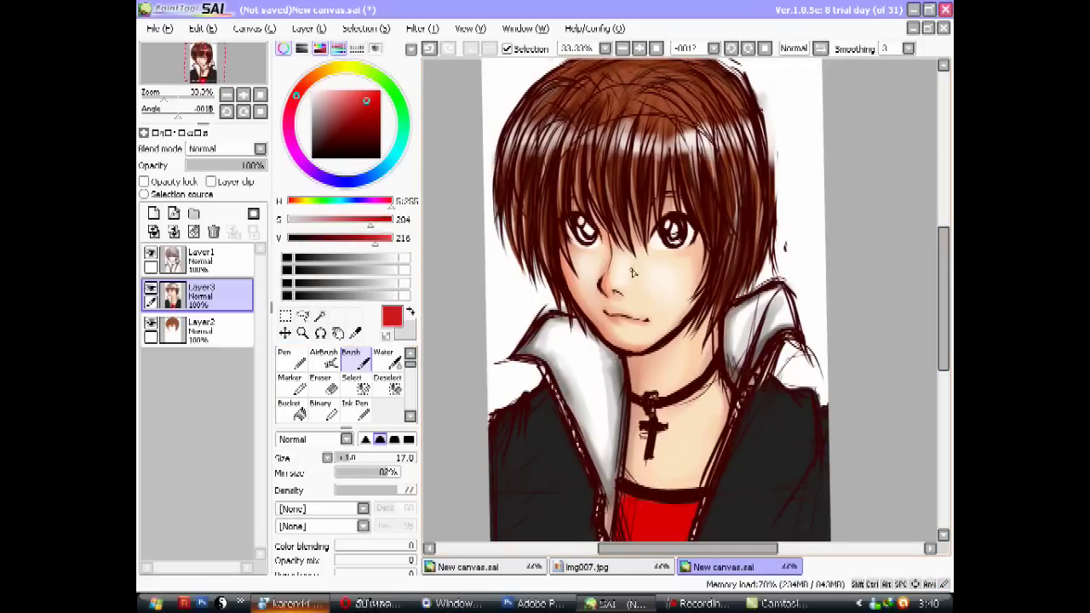
pyautogui.click(343, 237)
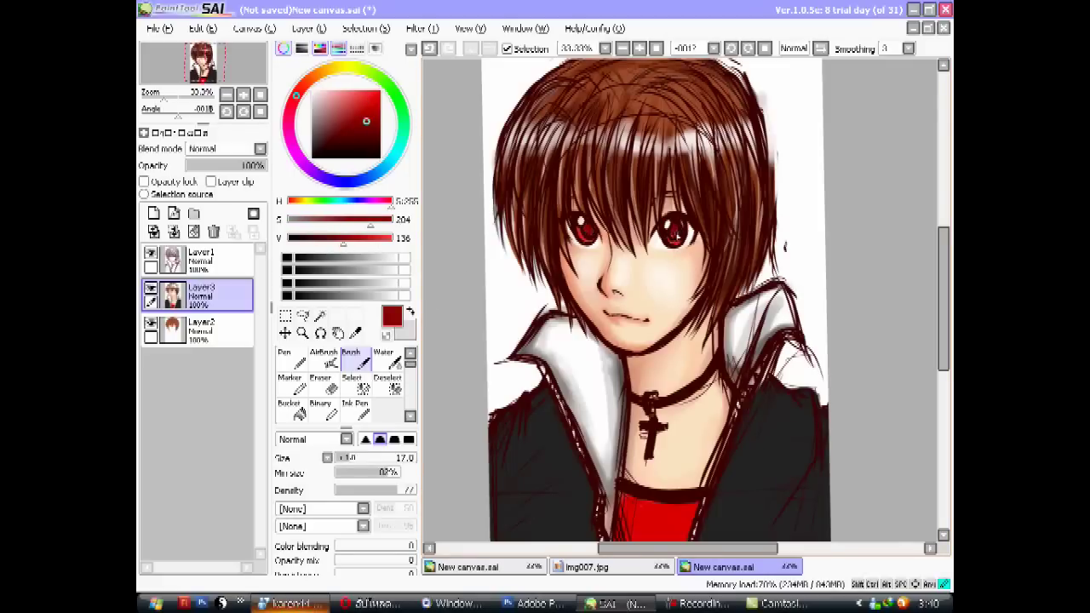
pyautogui.click(318, 238)
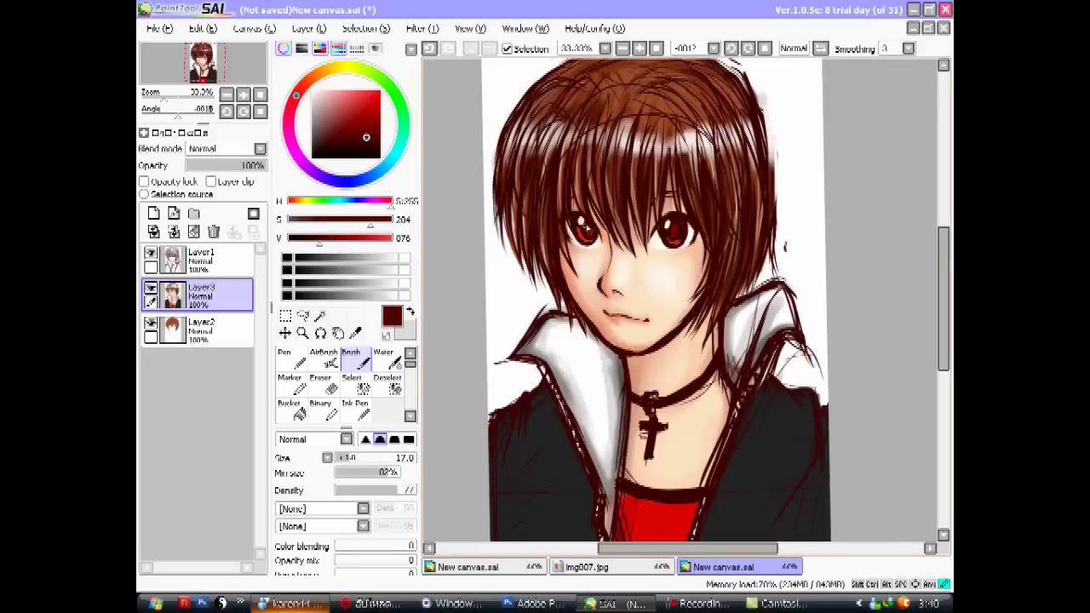
pyautogui.click(300, 238)
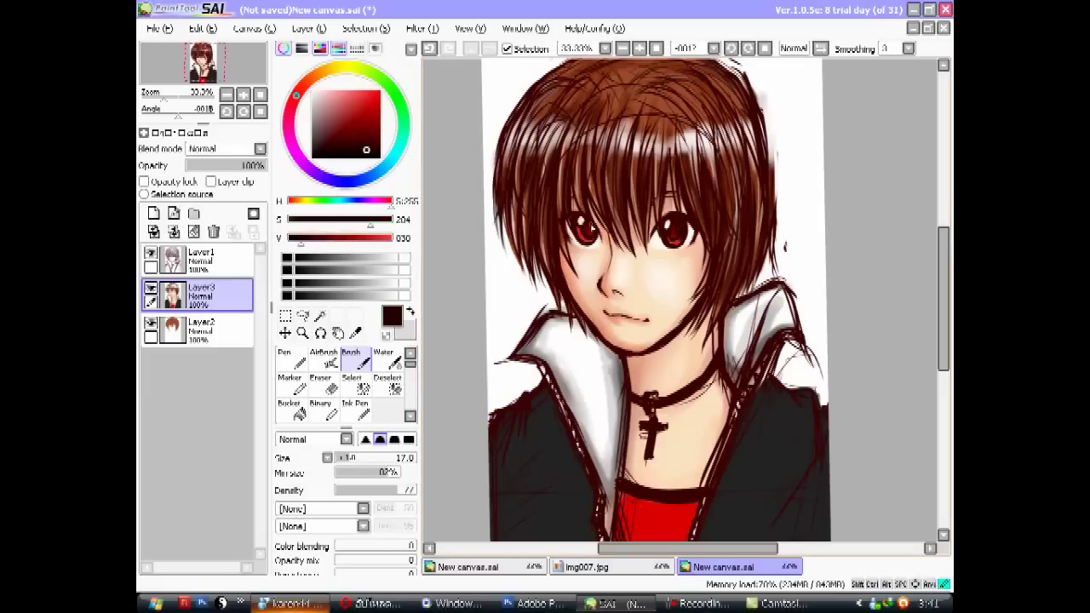
# Switch to pure white for highlights, then mix a lighter salmon skin tone.
pyautogui.click(390, 238)
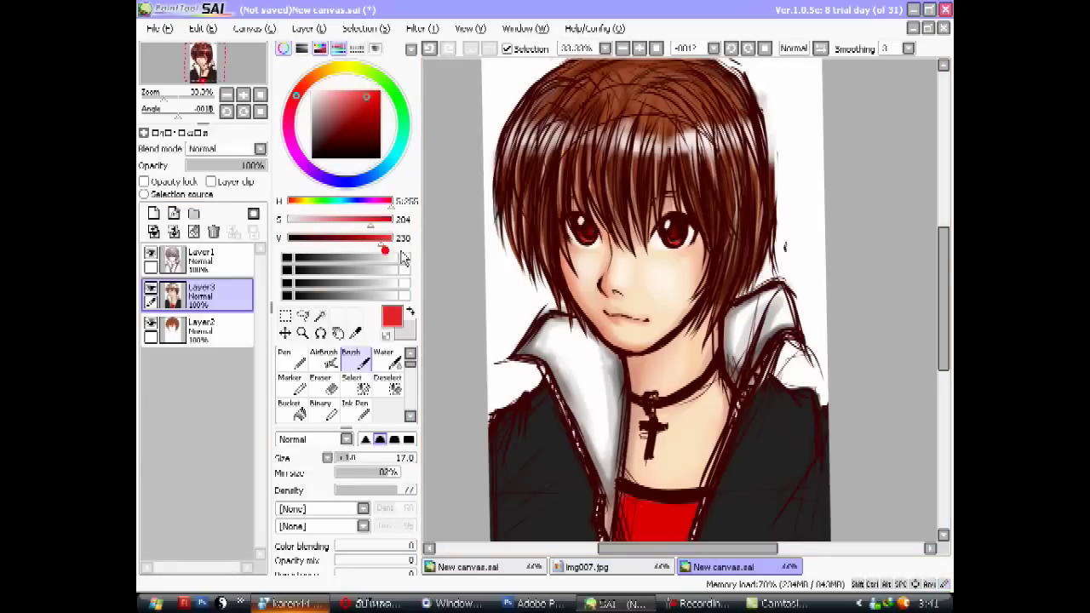
pyautogui.click(288, 219)
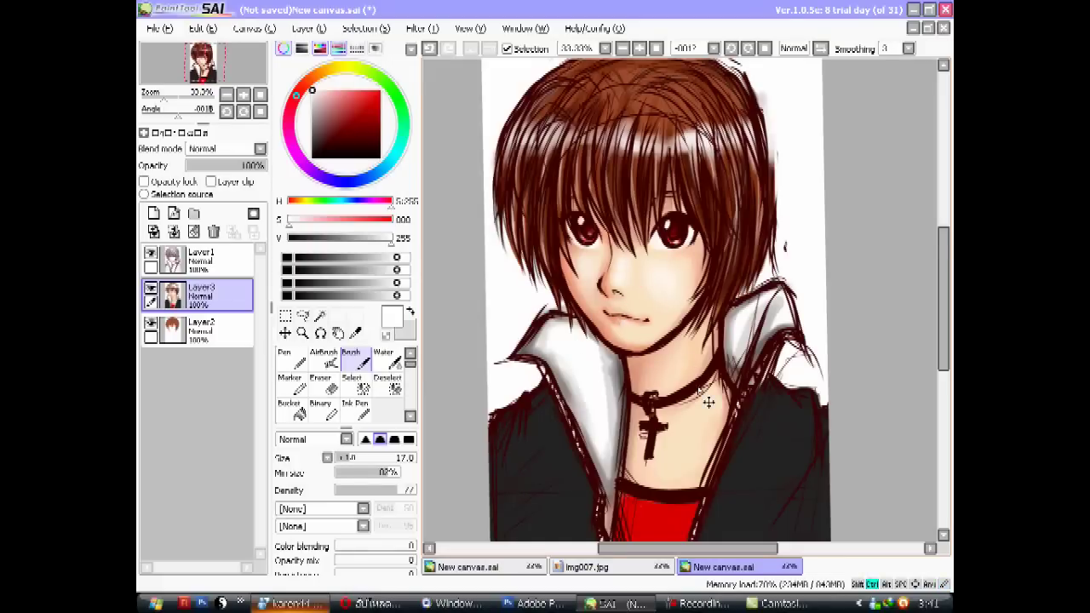
pyautogui.scroll(1, 627, 324)
pyautogui.click(319, 219)
pyautogui.click(313, 93)
# Deepen the salmon from the face's peach, then pick a darker red-brown for mouth shading.
pyautogui.click(338, 219)
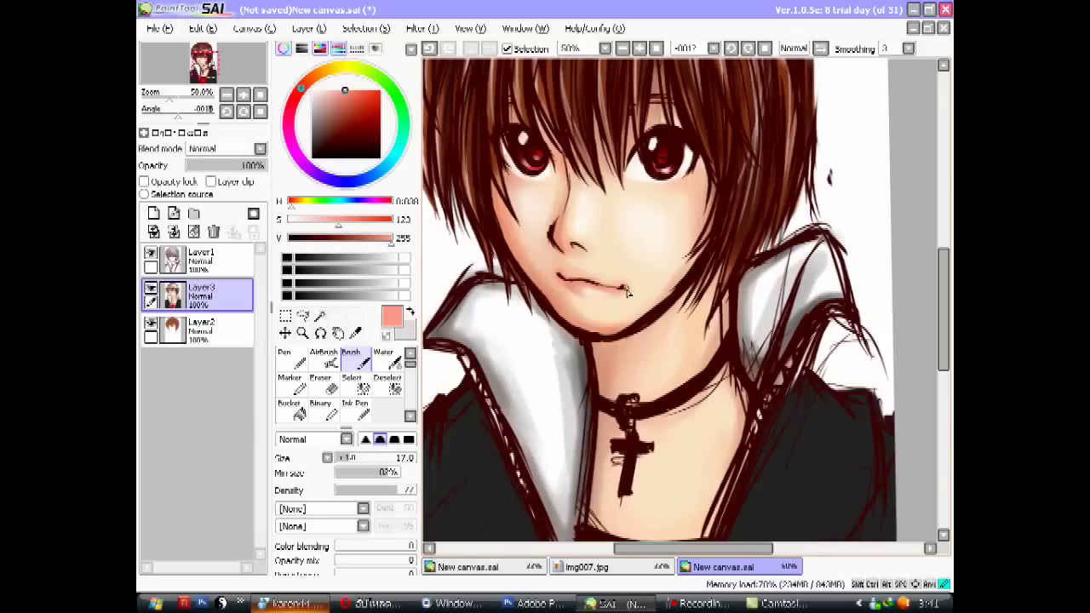
pyautogui.keyDown('alt'); pyautogui.click(570, 267); pyautogui.keyUp('alt')
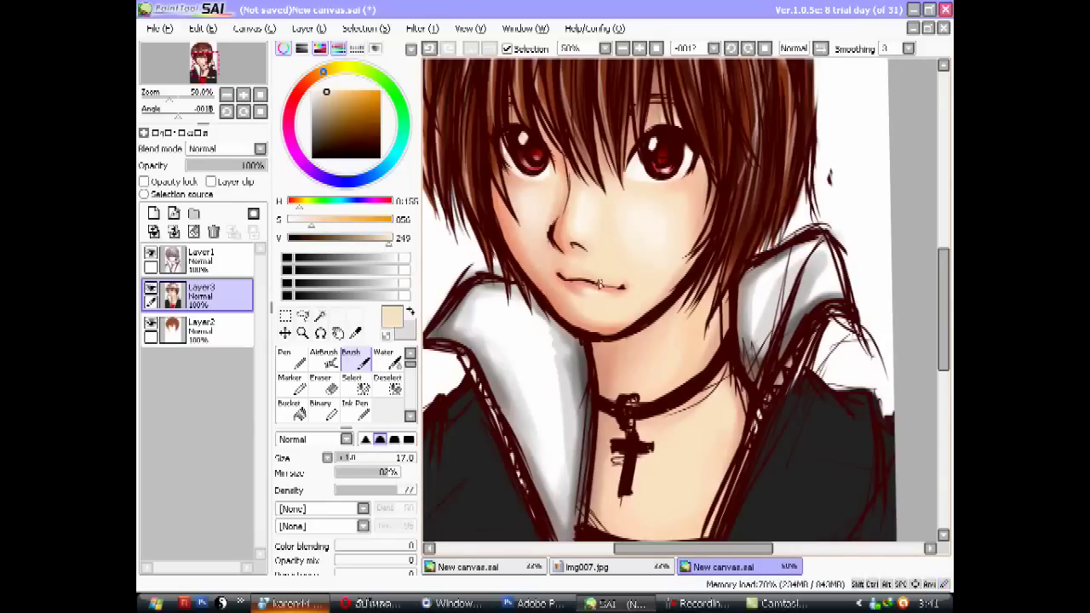
pyautogui.keyDown('alt'); pyautogui.click(575, 248); pyautogui.keyUp('alt')
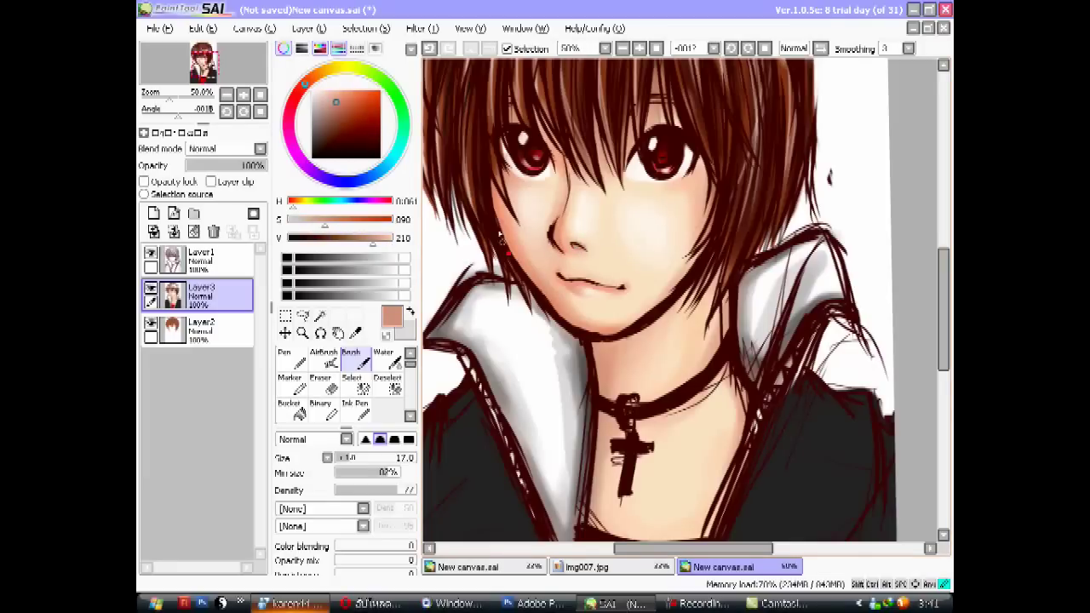
pyautogui.click(353, 116)
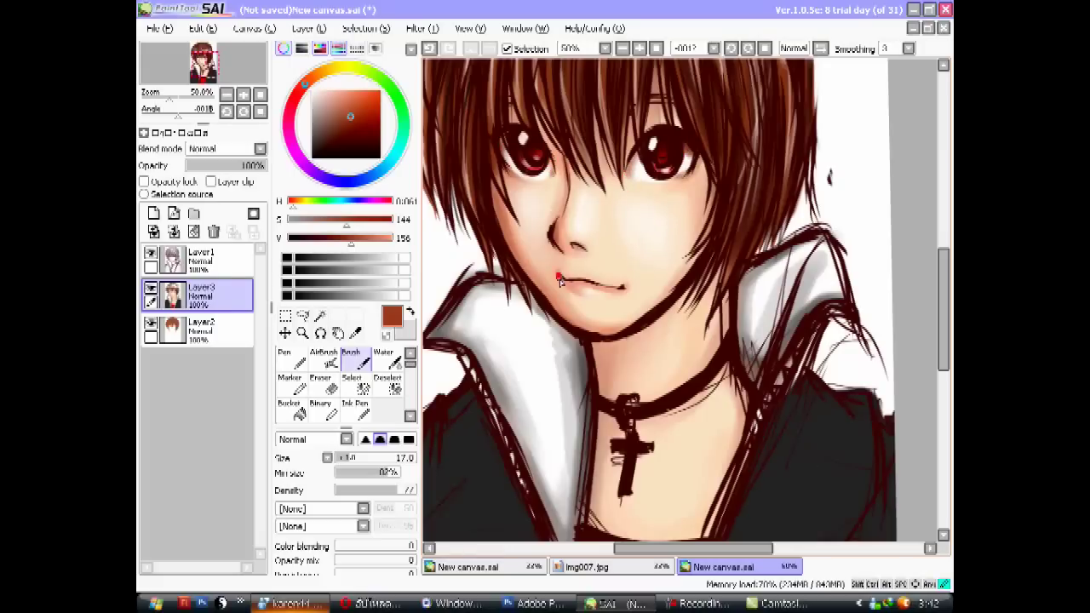
pyautogui.scroll(-1, 608, 289)
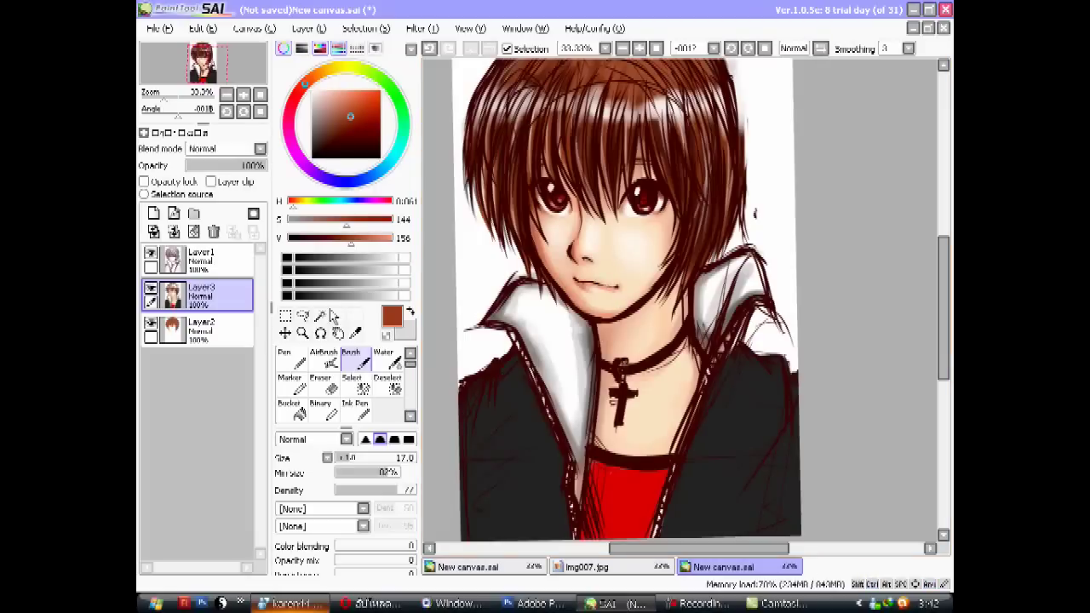
# Pick a light pink and dab soft blush onto the cheek.
pyautogui.click(379, 200)
pyautogui.moveTo(346, 218)
pyautogui.mouseDown()
pyautogui.moveTo(320, 218)
pyautogui.moveTo(391, 238)
pyautogui.mouseUp()
pyautogui.click(381, 203)
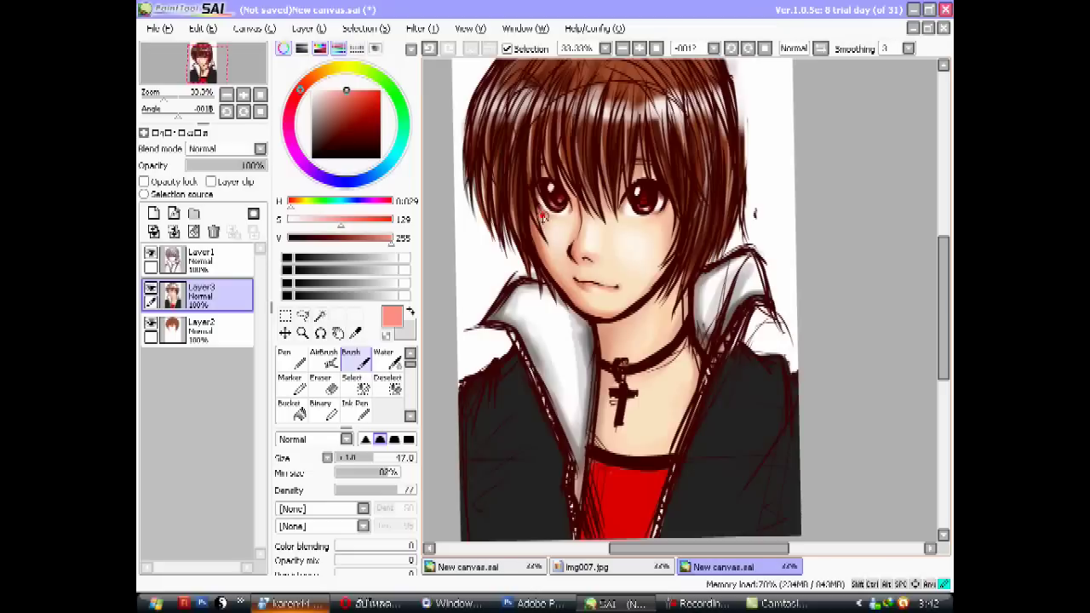
pyautogui.click(628, 247)
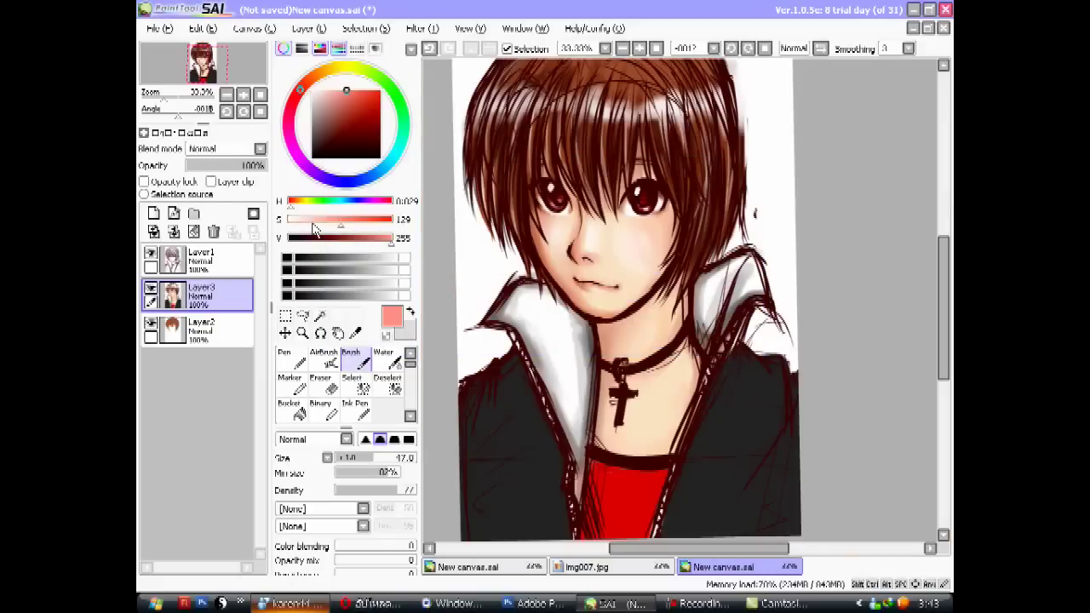
# Brush white and light skin-tone highlights onto the cheek, chin and neck.
pyautogui.keyDown('alt'); pyautogui.click(619, 224); pyautogui.keyUp('alt')
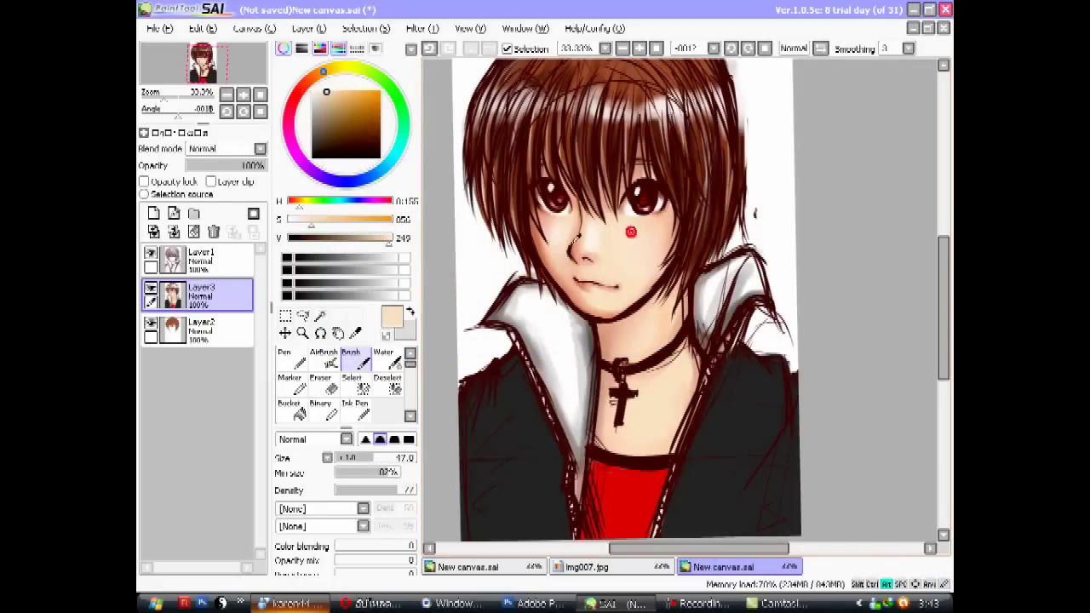
pyautogui.click(314, 91)
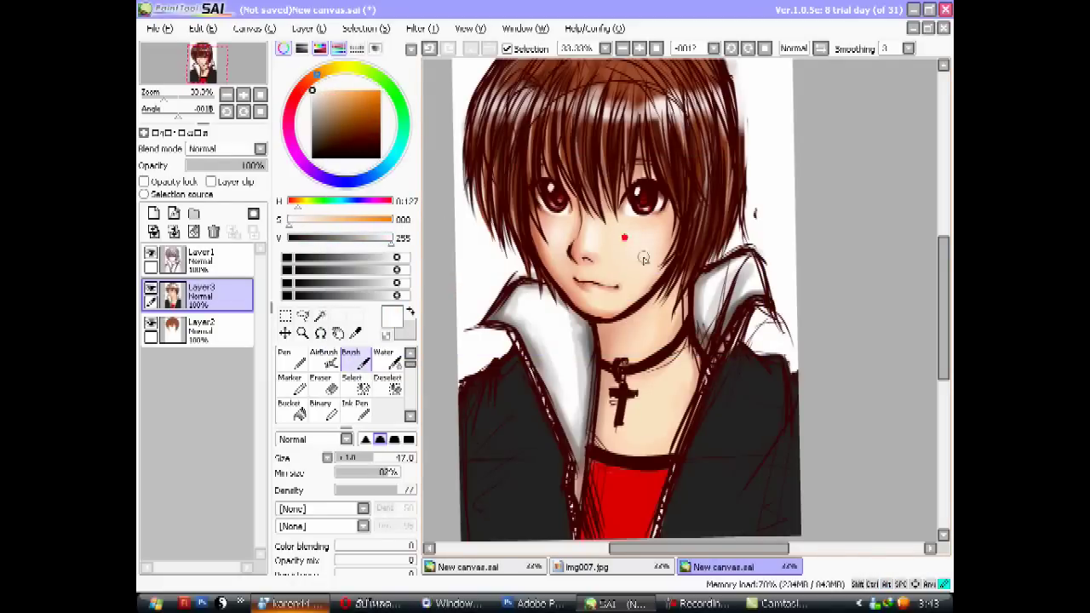
pyautogui.moveTo(637, 287); pyautogui.dragTo(643, 272)
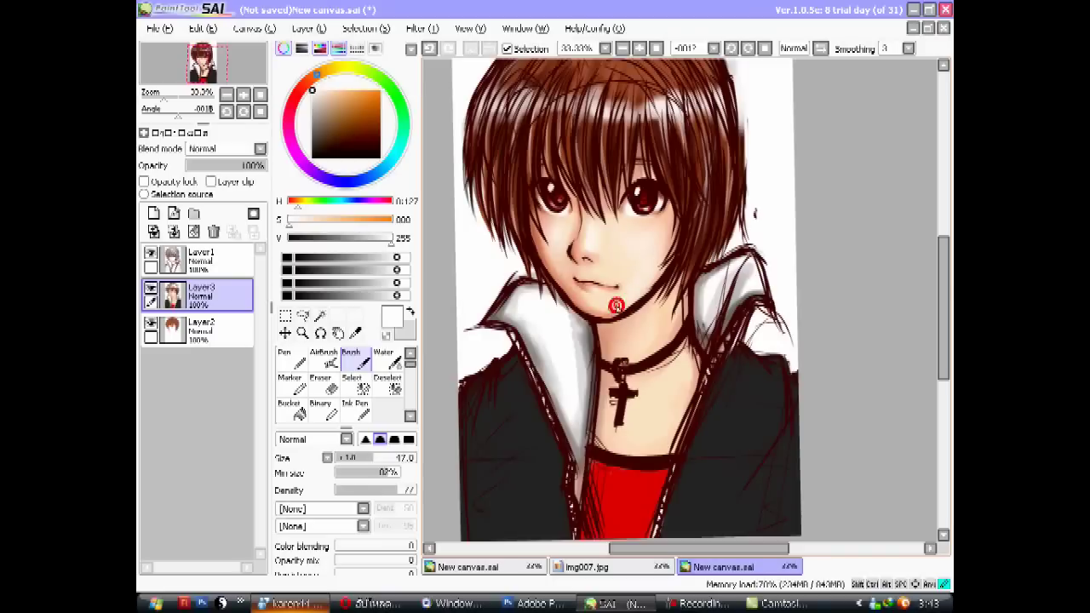
pyautogui.keyDown('alt'); pyautogui.click(616, 306); pyautogui.keyUp('alt')
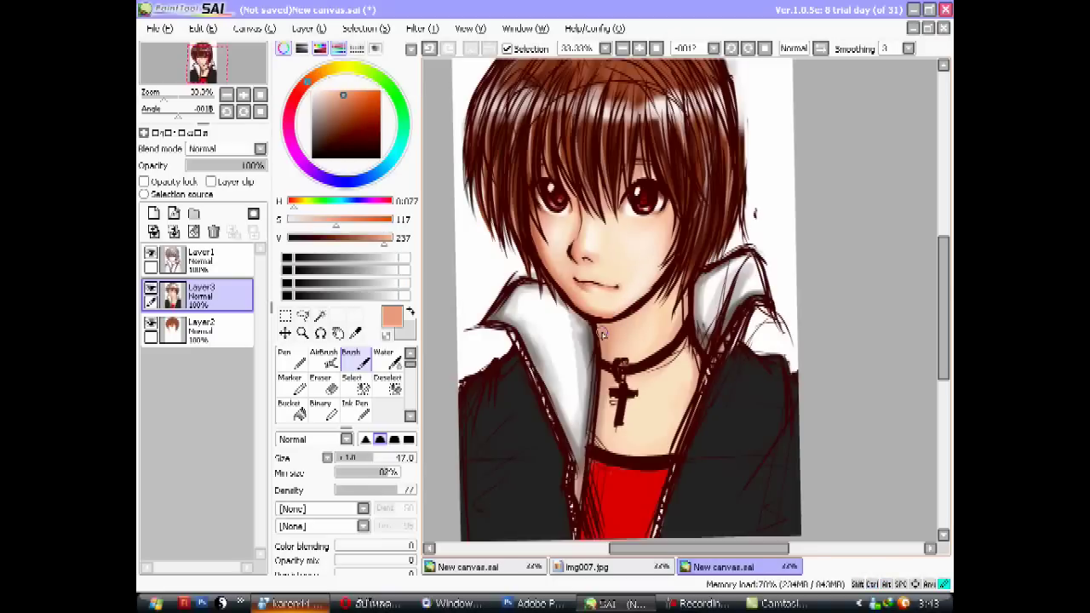
pyautogui.keyDown('alt'); pyautogui.click(602, 324); pyautogui.keyUp('alt')
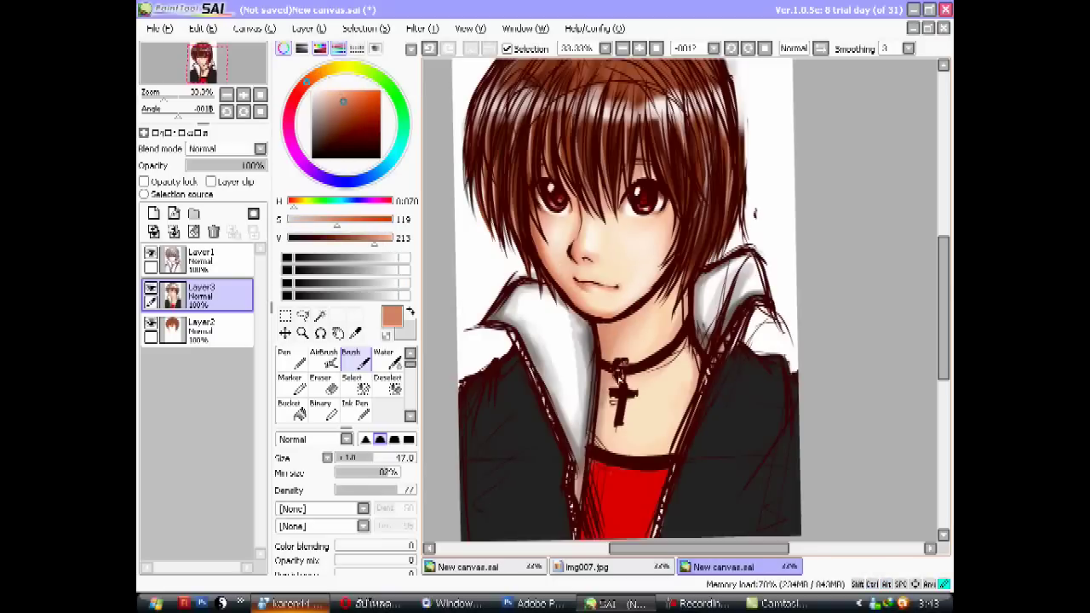
pyautogui.click(315, 89)
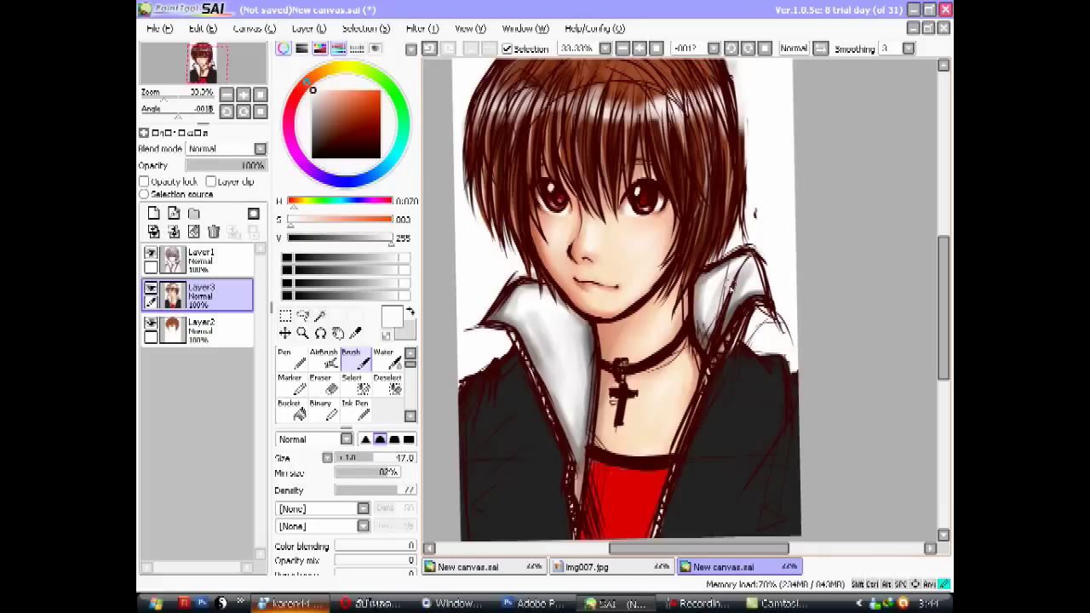
# Select a dark grey for the collar, then black for the jacket.
pyautogui.click(325, 282)
pyautogui.moveTo(578, 322); pyautogui.dragTo(589, 343)
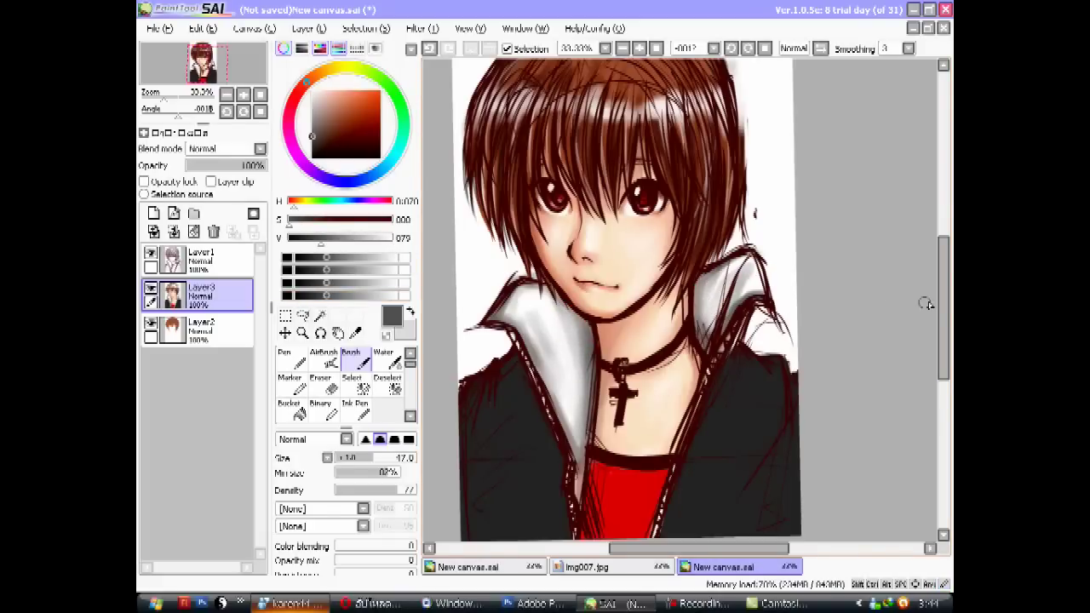
pyautogui.scroll(-2, 903, 306)
pyautogui.click(290, 237)
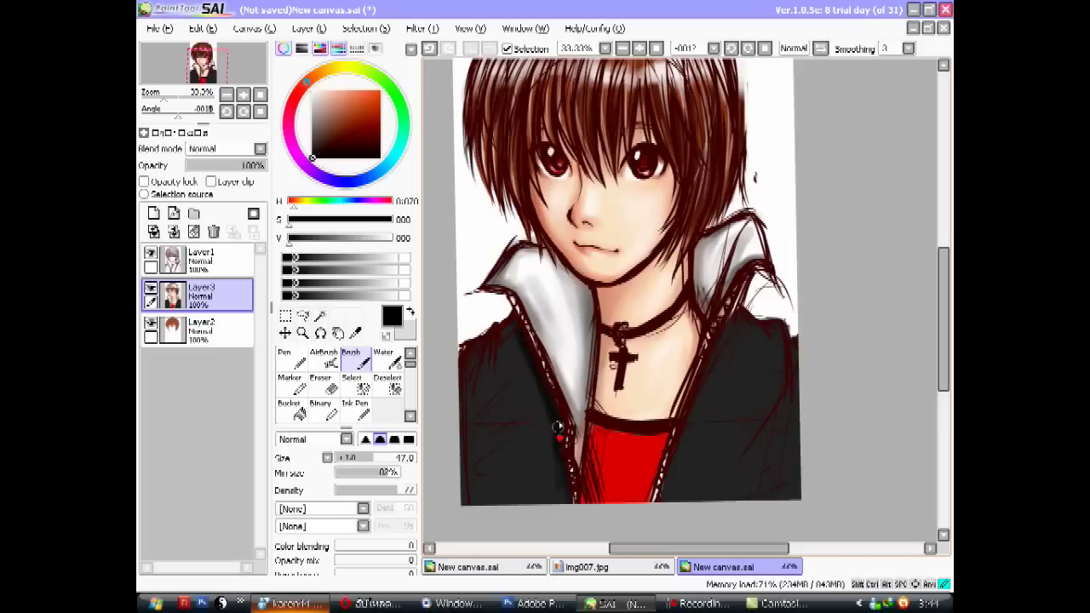
# Hatch deep black shading over the jacket's lower-left and right sides, covering the sketch lines.
pyautogui.moveTo(512, 394); pyautogui.dragTo(545, 417)
pyautogui.moveTo(464, 460)
pyautogui.mouseDown()
pyautogui.moveTo(485, 504)
pyautogui.moveTo(509, 502)
pyautogui.mouseUp()
pyautogui.moveTo(502, 434); pyautogui.dragTo(567, 504)
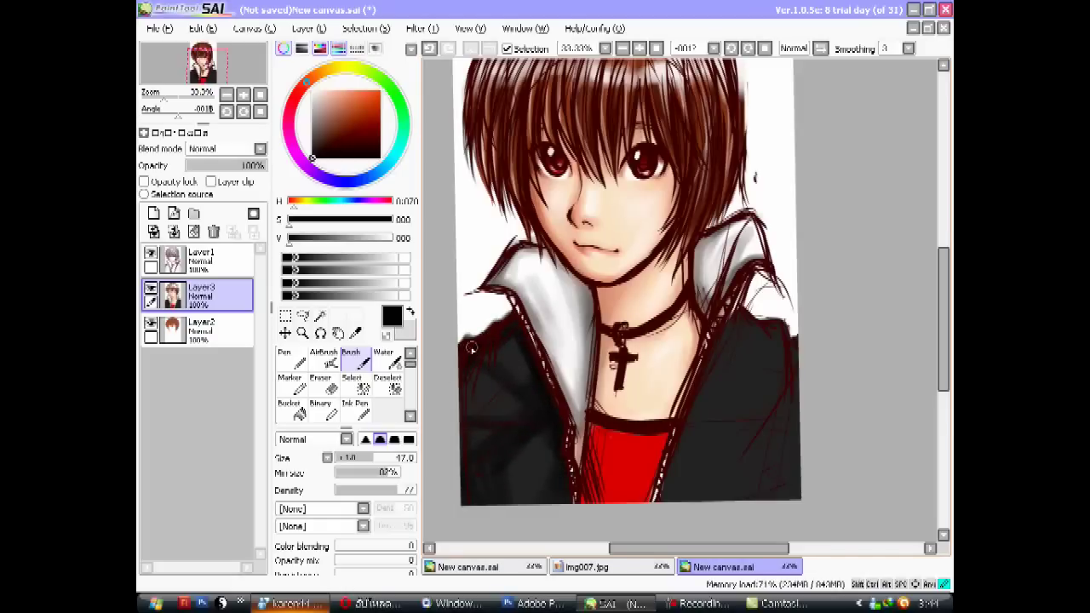
pyautogui.moveTo(735, 321)
pyautogui.mouseDown()
pyautogui.moveTo(767, 337)
pyautogui.moveTo(783, 447)
pyautogui.mouseUp()
pyautogui.moveTo(795, 349); pyautogui.dragTo(796, 383)
pyautogui.moveTo(720, 368); pyautogui.dragTo(664, 502)
pyautogui.moveTo(697, 424); pyautogui.dragTo(698, 505)
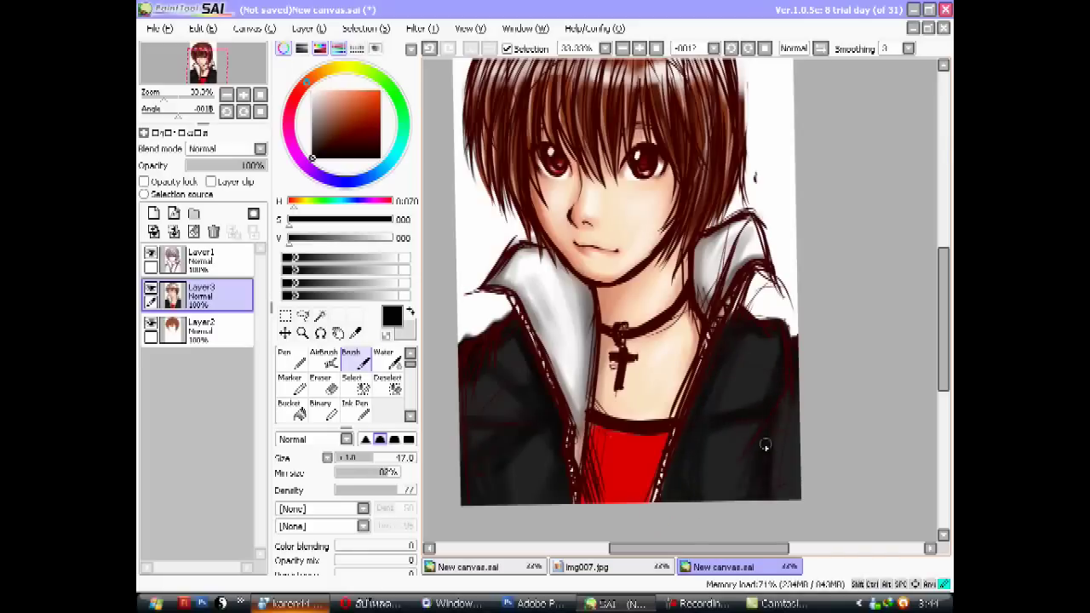
# Brush mid-grey highlights onto the jacket's left, lower and right areas.
pyautogui.click(342, 237)
pyautogui.moveTo(512, 354)
pyautogui.mouseDown()
pyautogui.moveTo(504, 385)
pyautogui.moveTo(477, 392)
pyautogui.mouseUp()
pyautogui.moveTo(539, 436)
pyautogui.mouseDown()
pyautogui.moveTo(515, 456)
pyautogui.moveTo(477, 447)
pyautogui.mouseUp()
pyautogui.moveTo(737, 362); pyautogui.dragTo(720, 459)
# Re-darken the jacket's lower-left, right edge and bottom with black.
pyautogui.keyDown('alt'); pyautogui.click(724, 473); pyautogui.keyUp('alt')
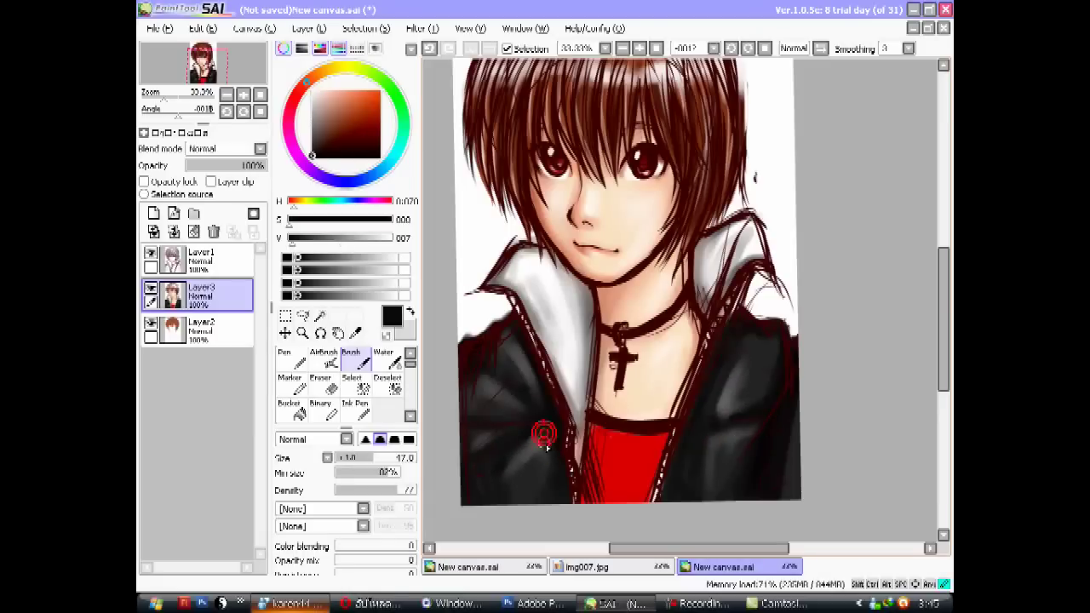
pyautogui.moveTo(511, 464); pyautogui.dragTo(542, 428)
pyautogui.moveTo(711, 498); pyautogui.dragTo(722, 387)
pyautogui.moveTo(790, 400); pyautogui.dragTo(792, 509)
pyautogui.scroll(1, 627, 298)
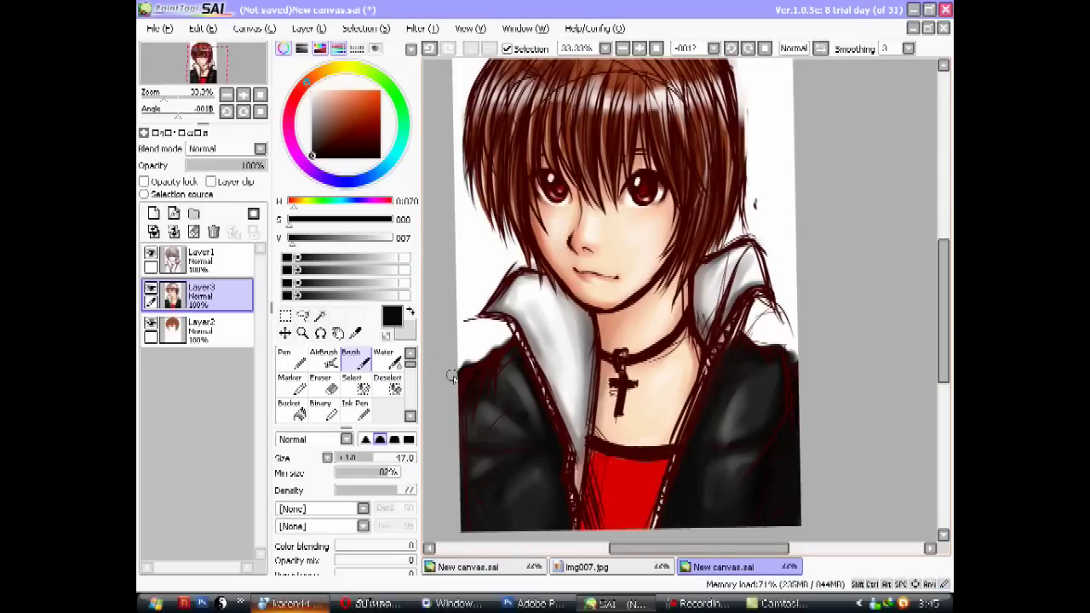
# Use the Eraser to lighten the jacket's left edge and add a light streak on the right.
pyautogui.press('x')
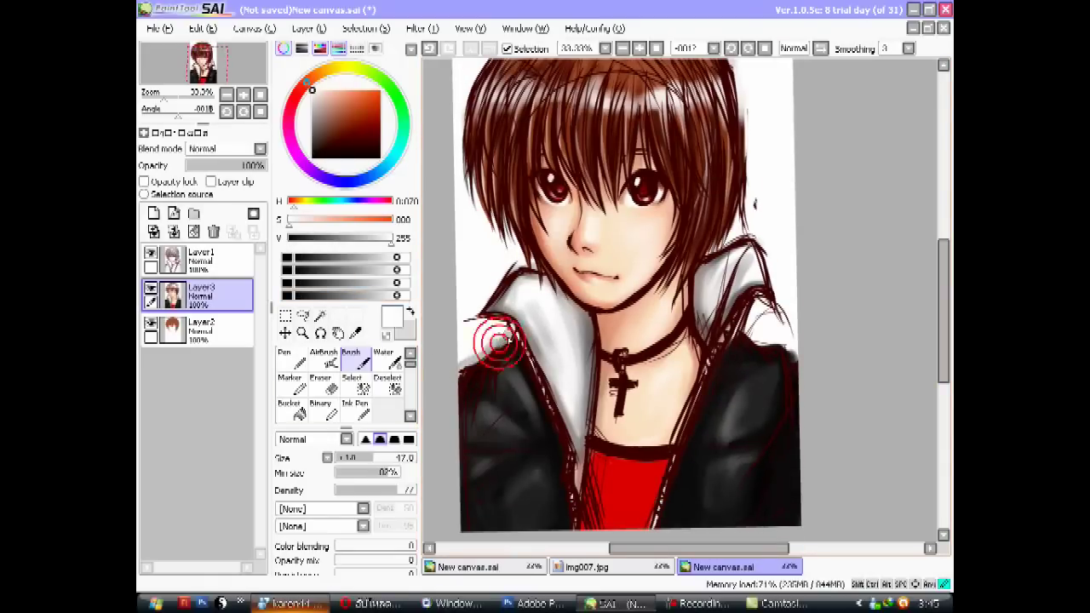
pyautogui.press('e')
pyautogui.moveTo(466, 367); pyautogui.dragTo(475, 417)
pyautogui.moveTo(741, 341)
pyautogui.mouseDown()
pyautogui.moveTo(762, 361)
pyautogui.moveTo(783, 439)
pyautogui.moveTo(724, 498)
pyautogui.mouseUp()
pyautogui.scroll(-1, 664, 510)
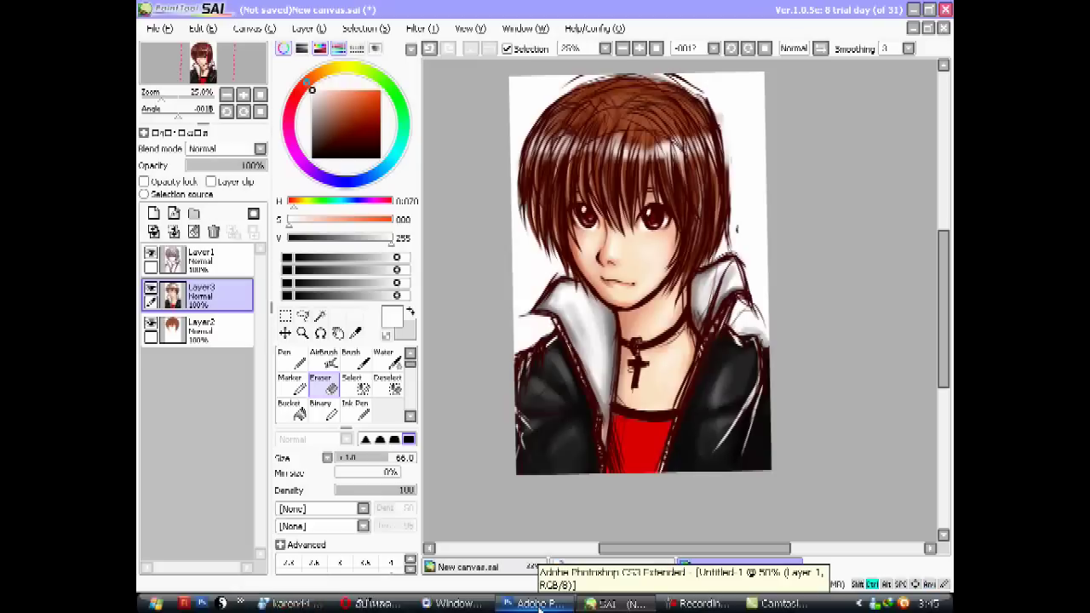
# Undo the last eraser strokes and erase light streaks along the jacket's right side on Layer1.
pyautogui.hotkey('ctrl', 'z')
pyautogui.hotkey('ctrl', 'z')
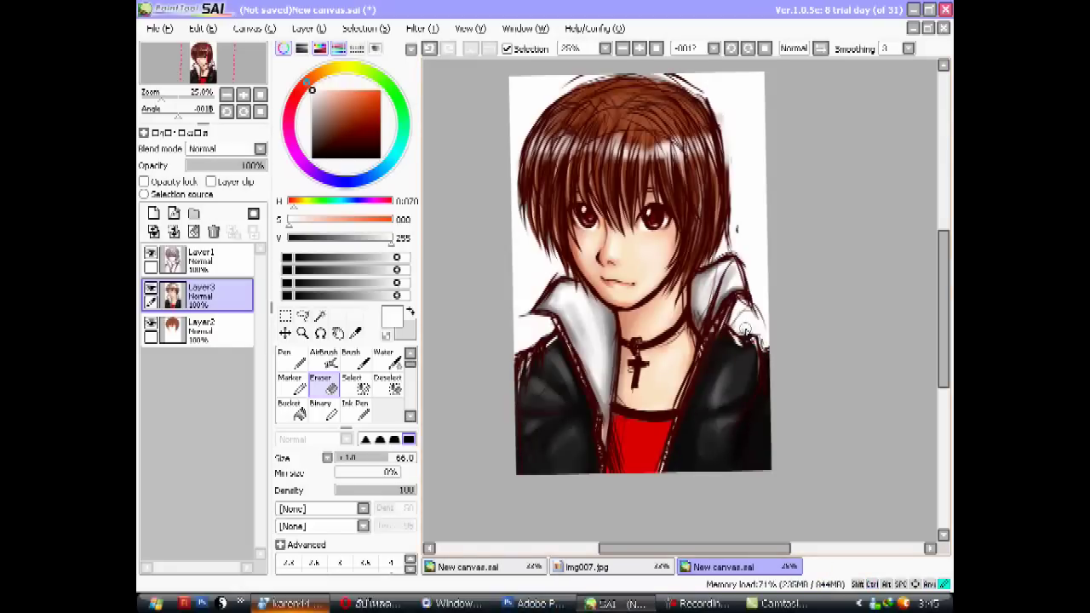
pyautogui.click(200, 258)
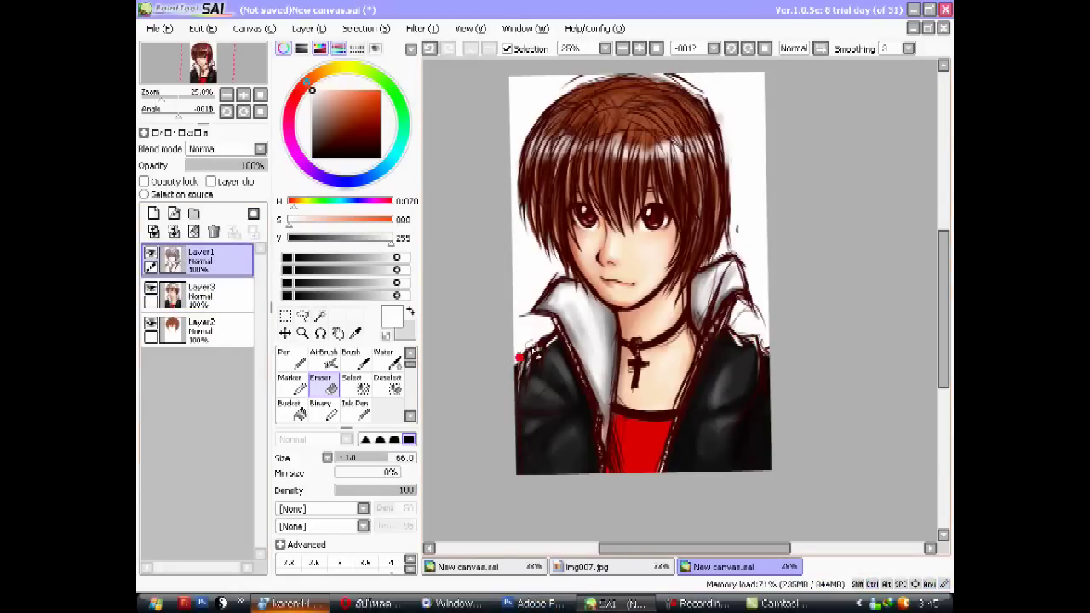
pyautogui.moveTo(726, 325); pyautogui.dragTo(768, 347)
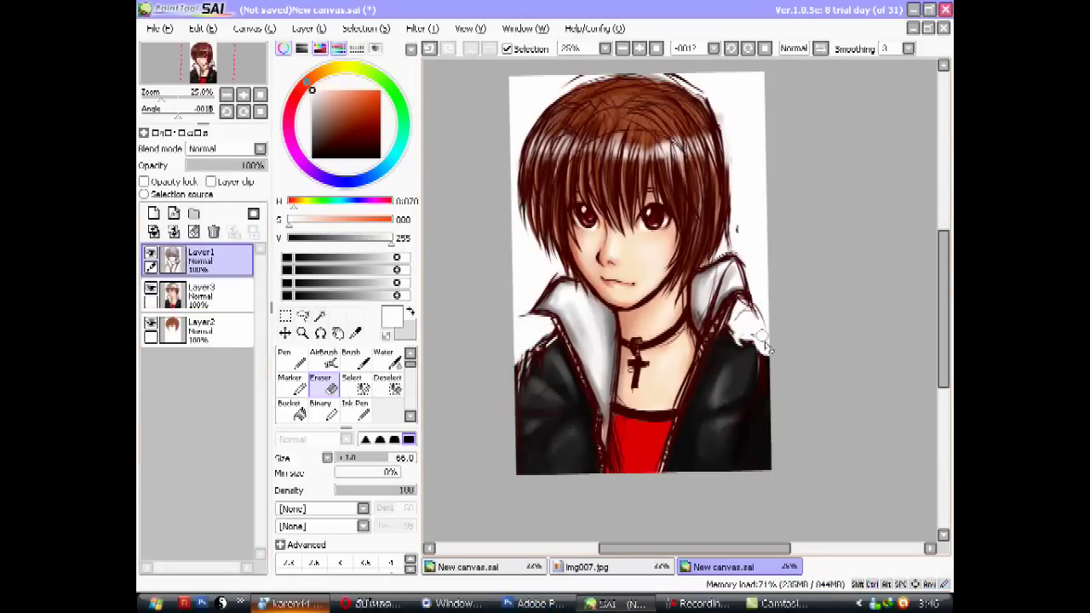
pyautogui.click(757, 332)
pyautogui.click(599, 470)
pyautogui.moveTo(598, 470); pyautogui.dragTo(595, 461)
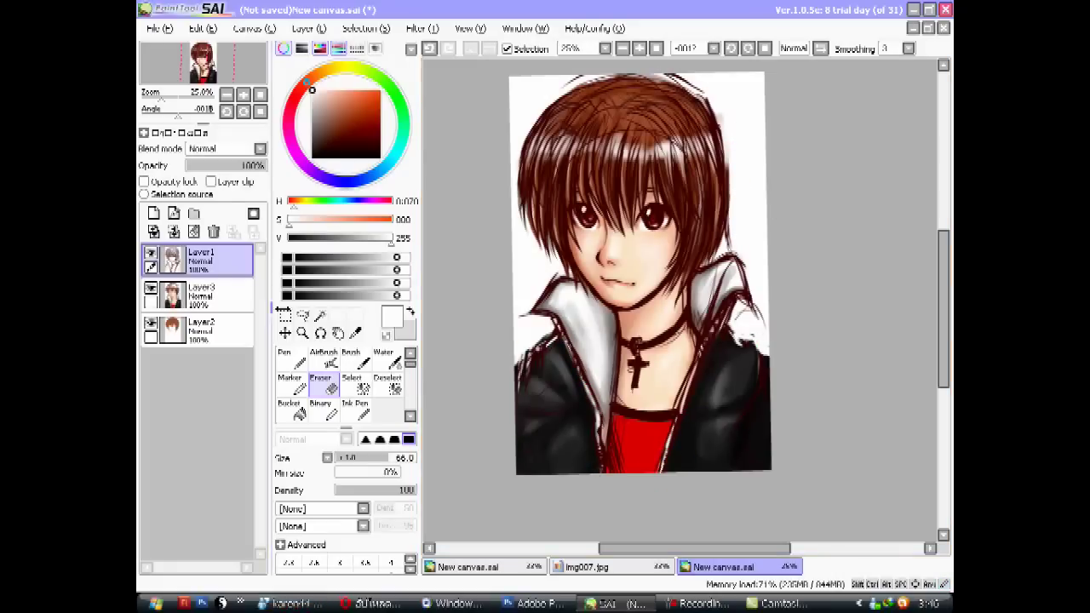
# On Layer3, erase light streaks on the jacket's lower left and right, then load a dark red.
pyautogui.click(196, 294)
pyautogui.moveTo(520, 374)
pyautogui.mouseDown()
pyautogui.moveTo(525, 426)
pyautogui.moveTo(541, 441)
pyautogui.mouseUp()
pyautogui.moveTo(719, 421)
pyautogui.mouseDown()
pyautogui.moveTo(770, 391)
pyautogui.moveTo(706, 462)
pyautogui.mouseUp()
pyautogui.click(382, 214)
pyautogui.moveTo(387, 225); pyautogui.dragTo(365, 236)
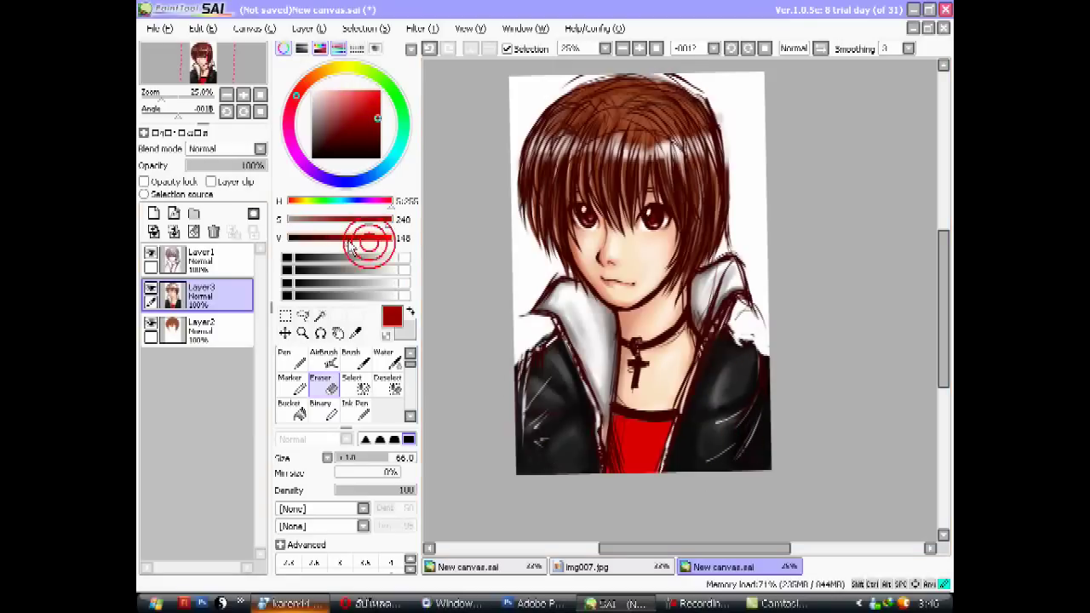
# Paint a dark red background beside the face, around the hair and right of the collar.
pyautogui.click(351, 357)
pyautogui.moveTo(506, 242)
pyautogui.mouseDown()
pyautogui.moveTo(548, 274)
pyautogui.moveTo(521, 336)
pyautogui.moveTo(528, 358)
pyautogui.moveTo(511, 128)
pyautogui.mouseUp()
pyautogui.moveTo(511, 183)
pyautogui.mouseDown()
pyautogui.moveTo(536, 81)
pyautogui.moveTo(587, 68)
pyautogui.mouseUp()
pyautogui.moveTo(511, 153)
pyautogui.mouseDown()
pyautogui.moveTo(550, 90)
pyautogui.moveTo(604, 70)
pyautogui.moveTo(689, 66)
pyautogui.moveTo(733, 93)
pyautogui.moveTo(754, 170)
pyautogui.moveTo(743, 196)
pyautogui.moveTo(749, 285)
pyautogui.mouseUp()
pyautogui.moveTo(749, 170); pyautogui.dragTo(766, 315)
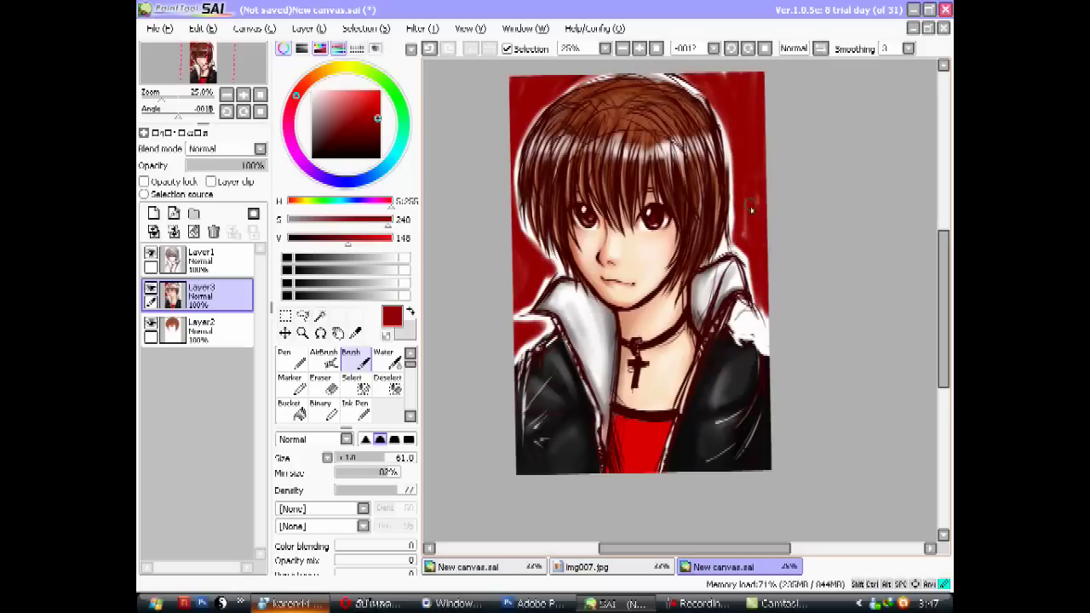
pyautogui.moveTo(745, 196)
pyautogui.mouseDown()
pyautogui.moveTo(739, 328)
pyautogui.moveTo(775, 330)
pyautogui.mouseUp()
# Darken the red to V 080 and deepen the top-right corner.
pyautogui.click(377, 136)
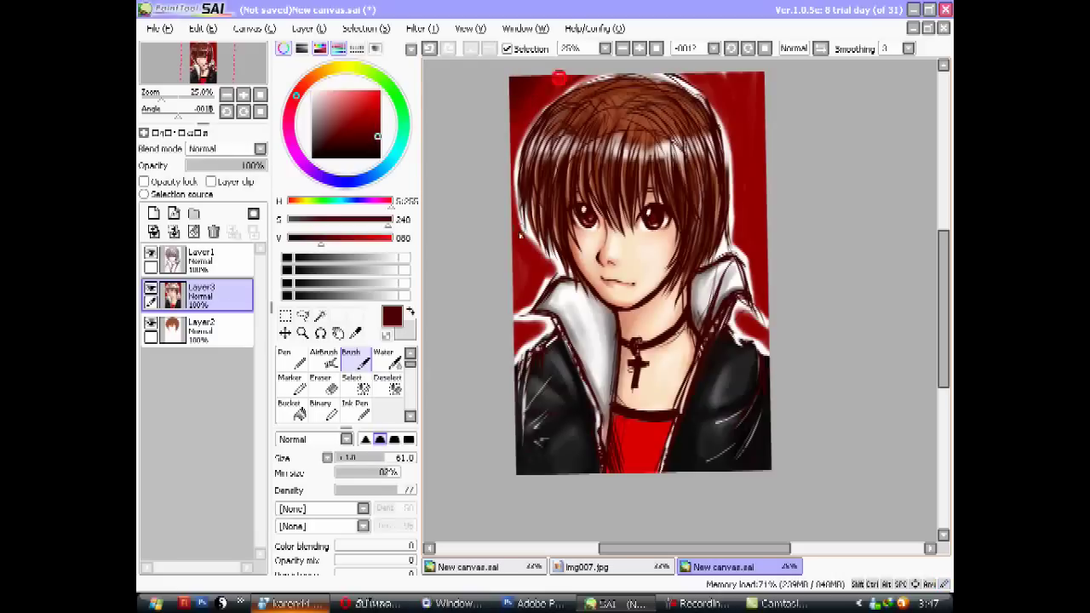
pyautogui.moveTo(770, 83); pyautogui.dragTo(757, 94)
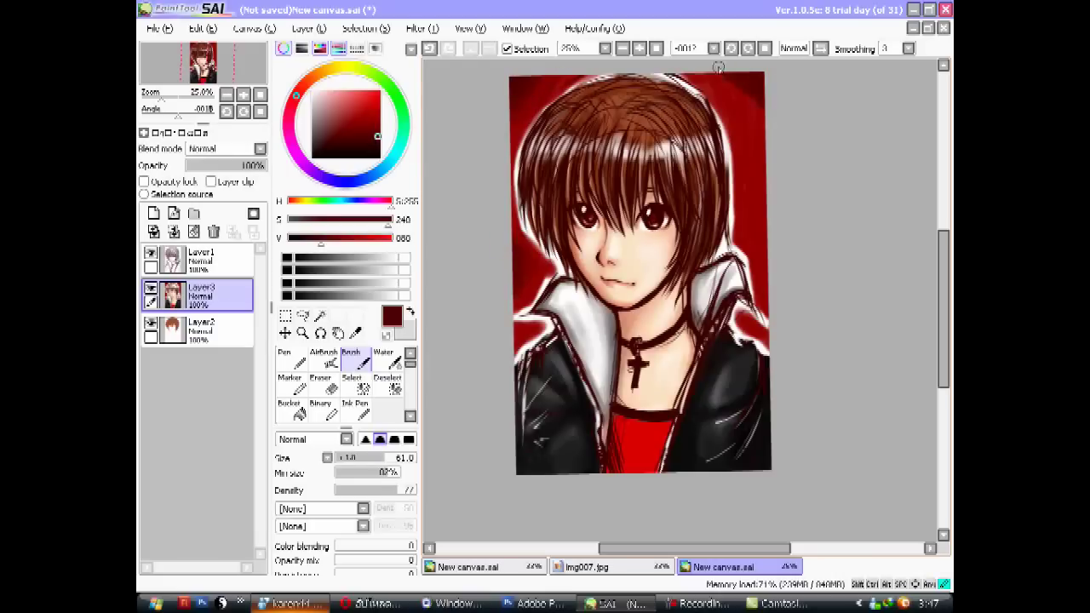
pyautogui.click(774, 221)
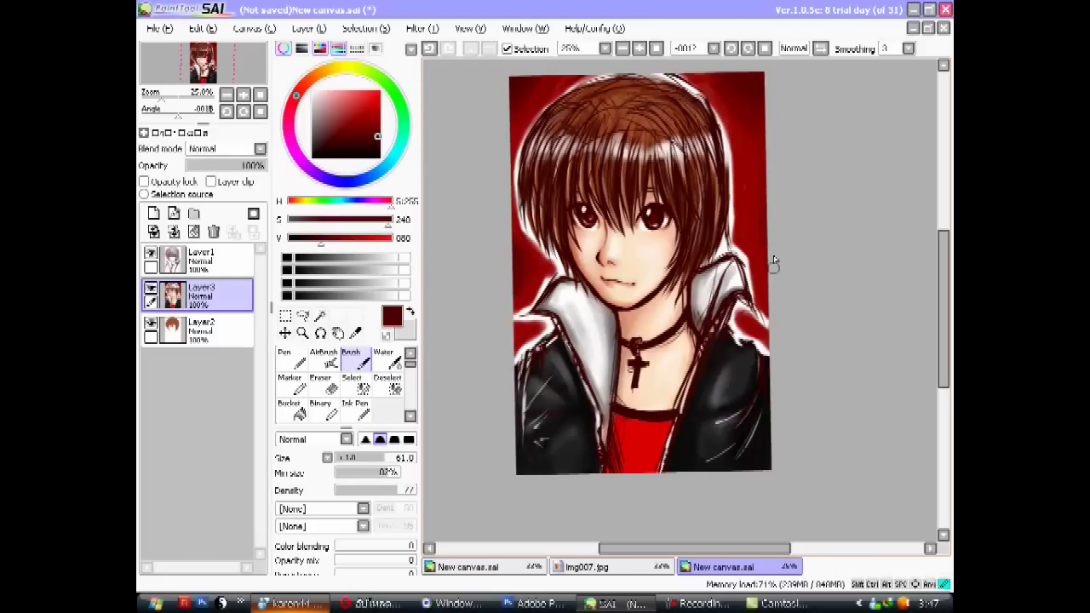
# Set up the Pen with white colour at size 10.
pyautogui.click(395, 282)
pyautogui.click(292, 357)
pyautogui.click(354, 457)
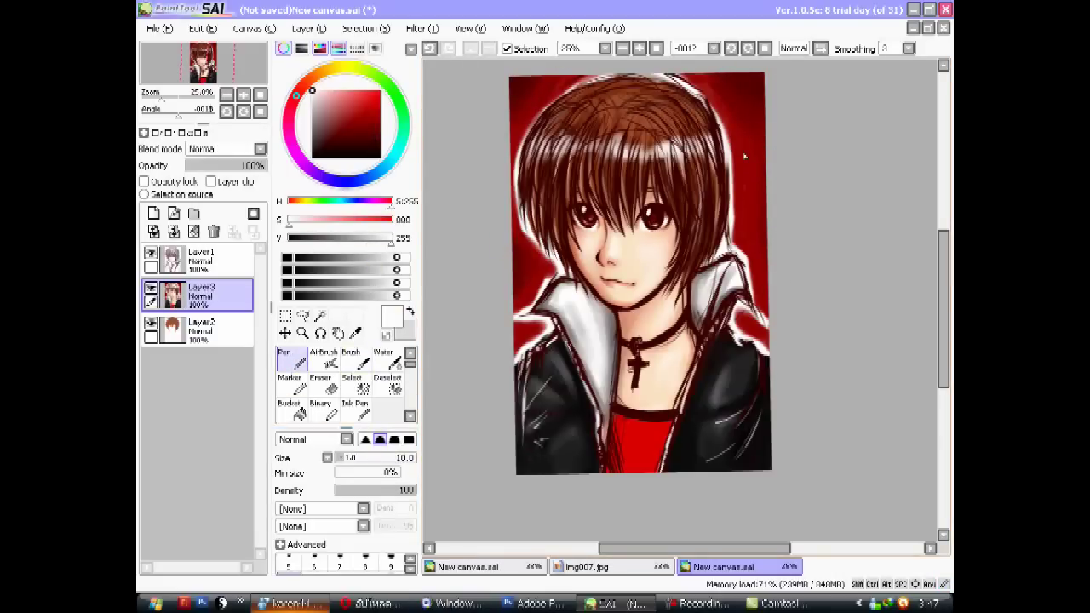
# Write a white 'Hollow' signature in the canvas's top-right corner, then zoom back out.
pyautogui.scroll(2, 744, 155)
pyautogui.scroll(3, 744, 155)
pyautogui.moveTo(691, 227)
pyautogui.mouseDown()
pyautogui.moveTo(683, 271)
pyautogui.moveTo(747, 241)
pyautogui.moveTo(749, 289)
pyautogui.moveTo(763, 290)
pyautogui.mouseUp()
pyautogui.scroll(-2, 758, 285)
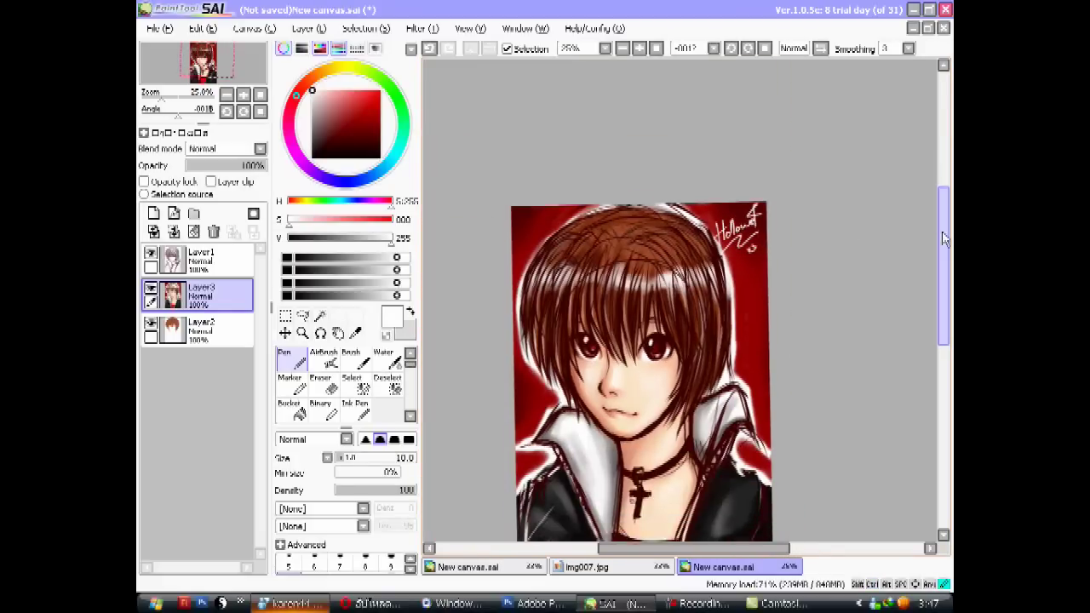